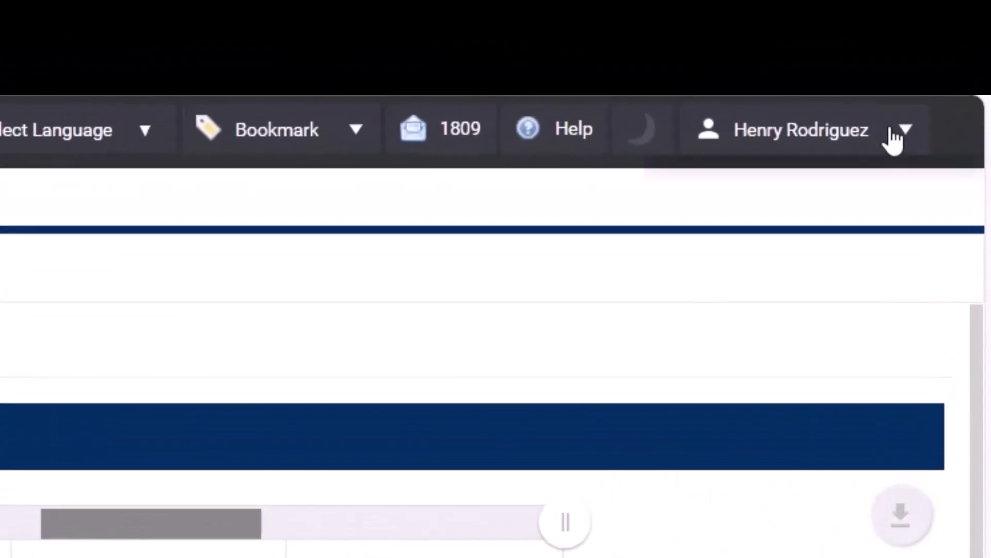
Open Update Profile from the signed-in user's name menu in the top bar.
{"action": "left_click", "coordinate": [894, 138]}
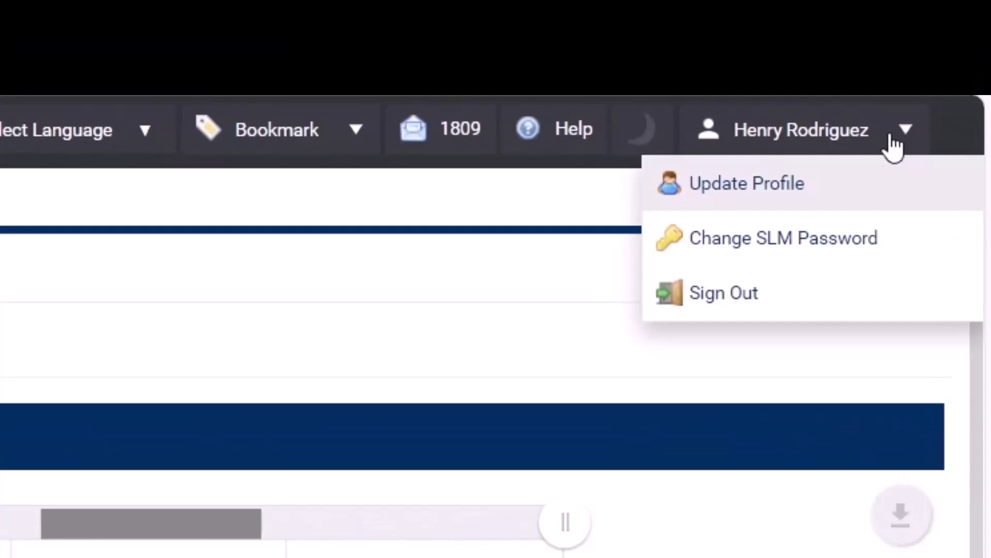
{"action": "left_click", "coordinate": [863, 203]}
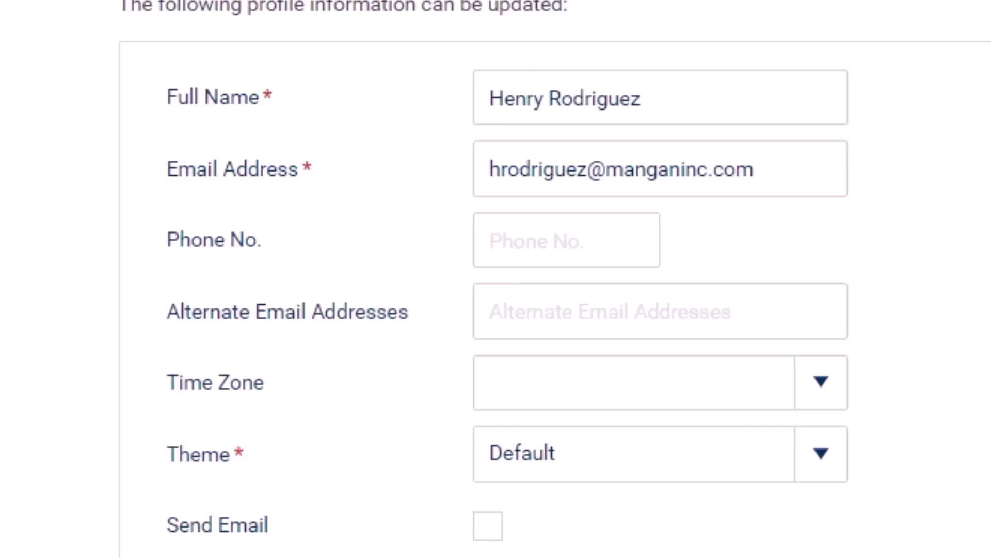
Append a second surname to the full name, add a tag before the e-mail's @, and save.
{"action": "left_click", "coordinate": [665, 98]}
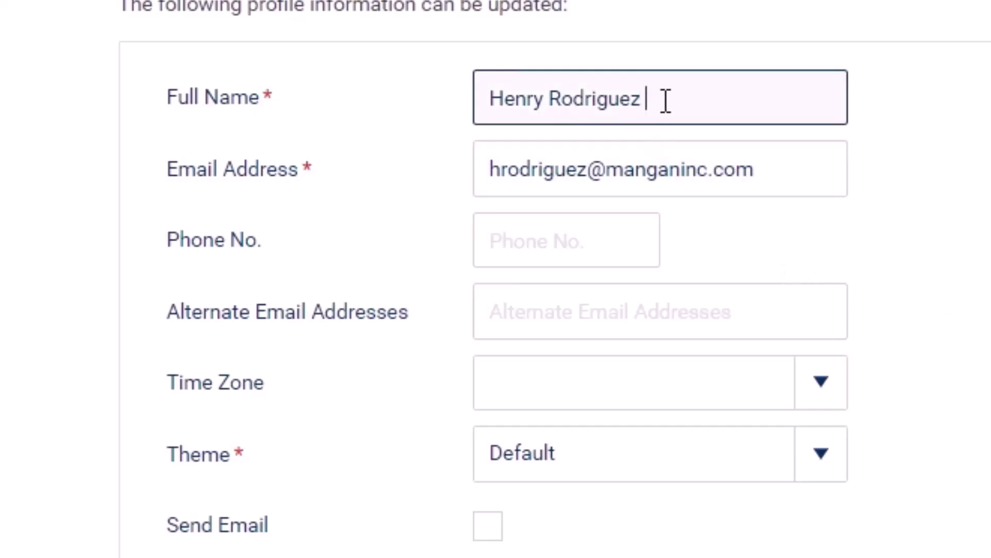
{"action": "type", "text": "Calderon"}
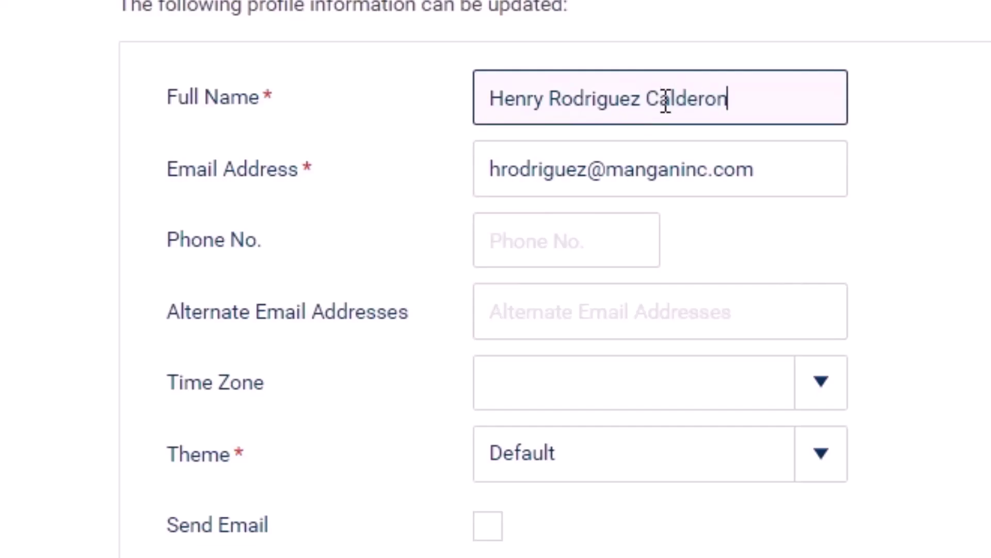
{"action": "left_click", "coordinate": [591, 165]}
{"action": "type", "text": "+mss"}
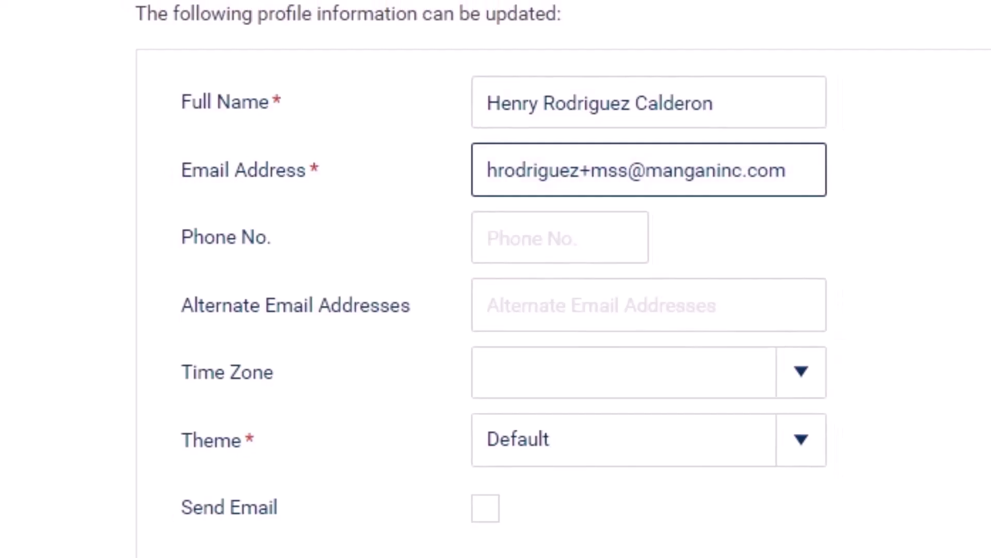
{"action": "left_click", "coordinate": [485, 451]}
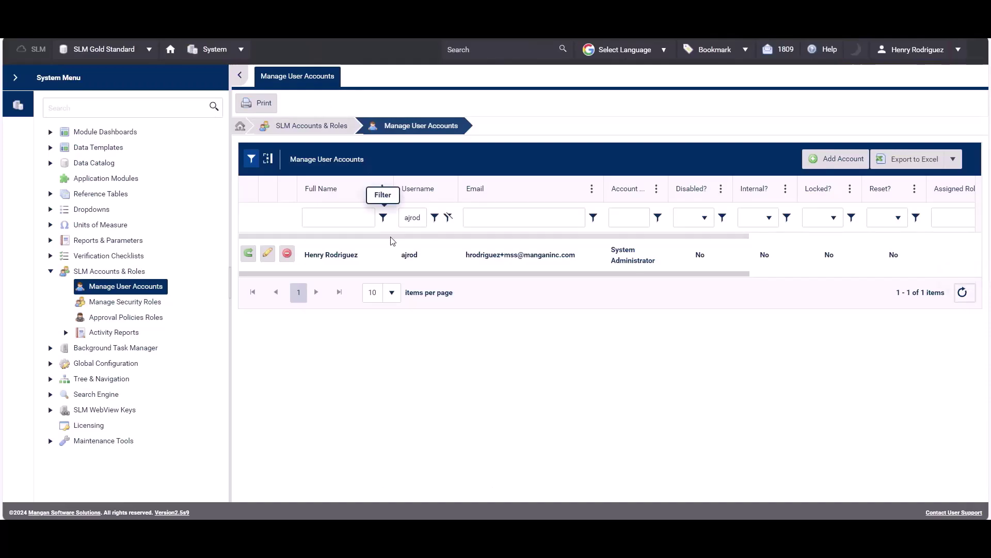
Refresh the Manage User Accounts grid to confirm the updated full name.
{"action": "left_click", "coordinate": [969, 297]}
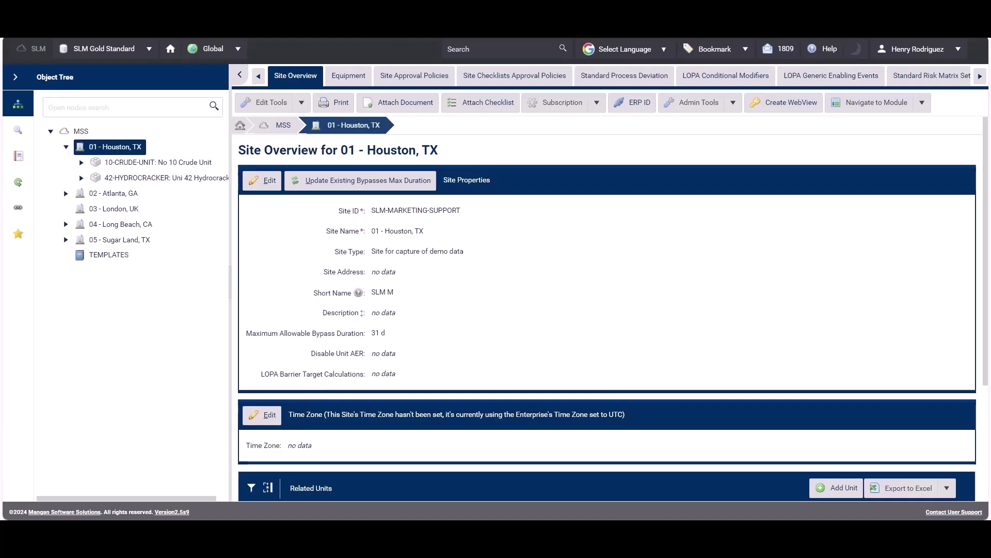
Open the MSS enterprise Registry and clear the highlighted demand time text.
{"action": "left_click", "coordinate": [283, 125]}
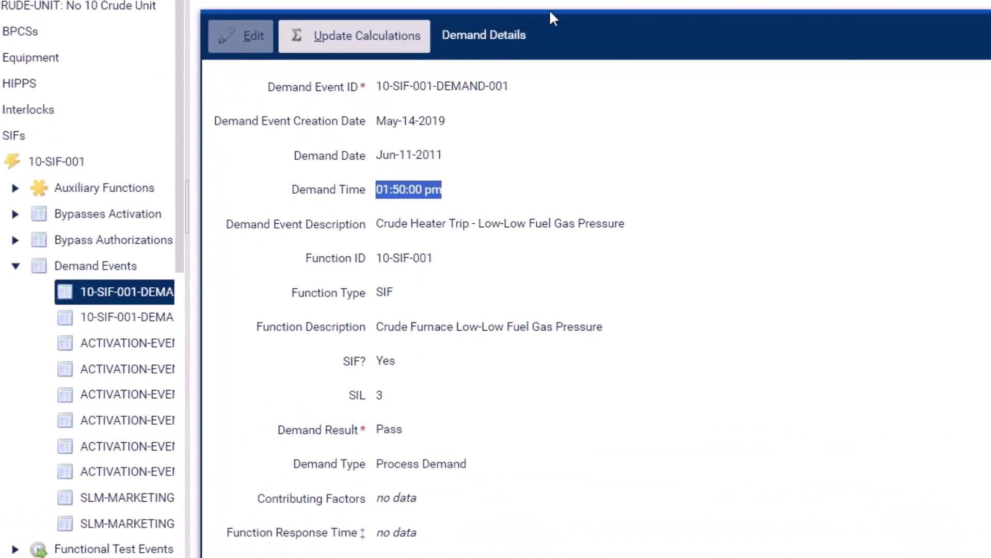
{"action": "left_click", "coordinate": [481, 155]}
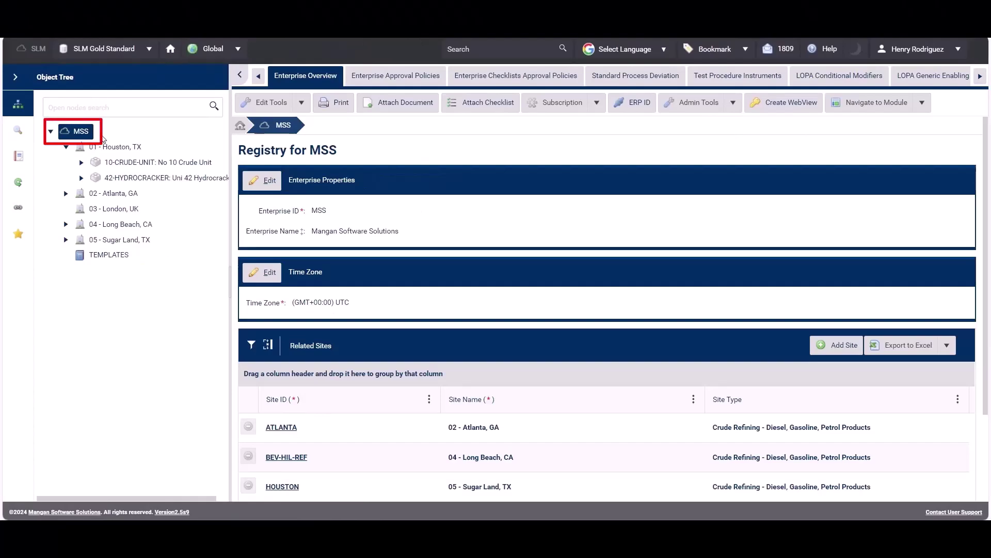
Set the 01 - Houston, TX site time zone to (GMT-11:00) Pacific, Midway, then check the Demand Event Summary.
{"action": "left_click_drag", "start_coordinate": [292, 302], "coordinate": [350, 310]}
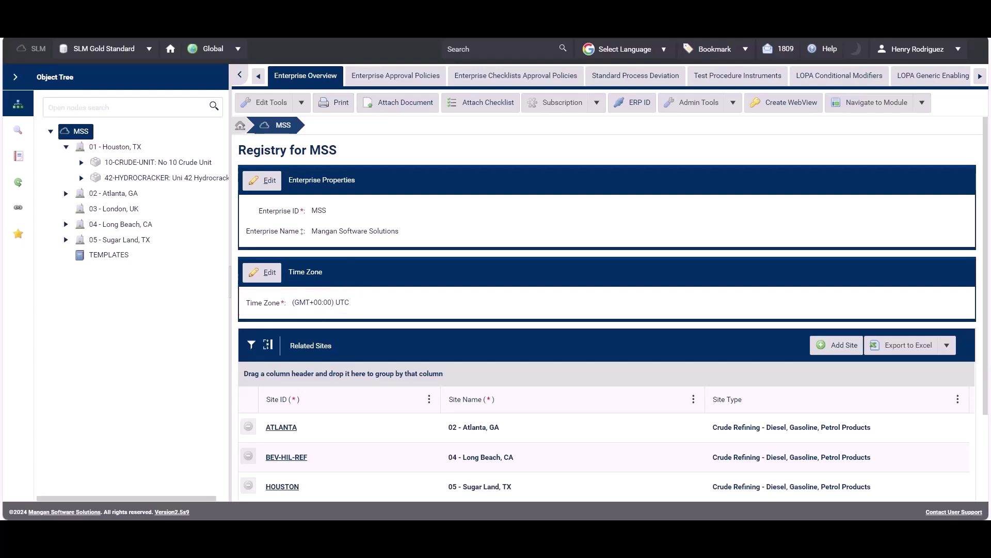
{"action": "left_click", "coordinate": [115, 146]}
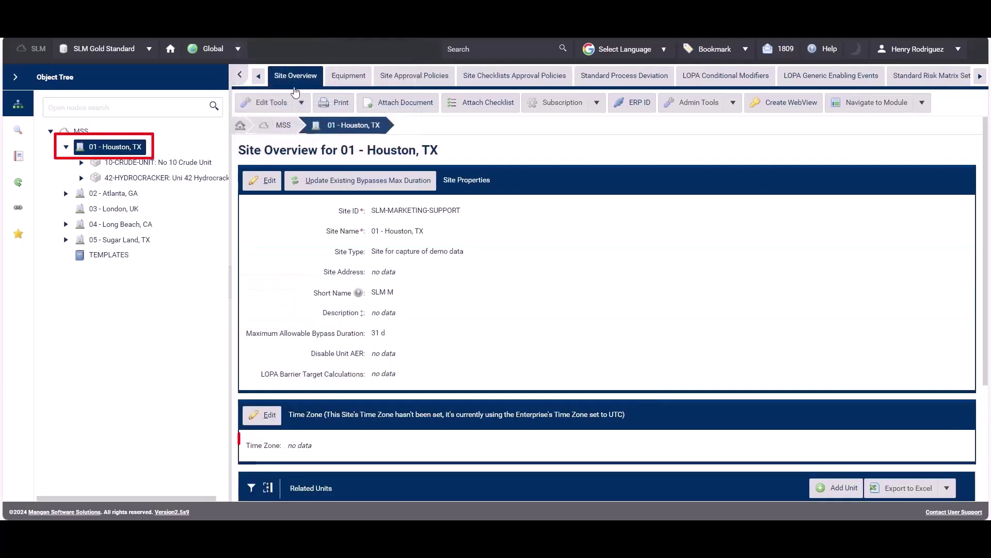
{"action": "left_click", "coordinate": [304, 446]}
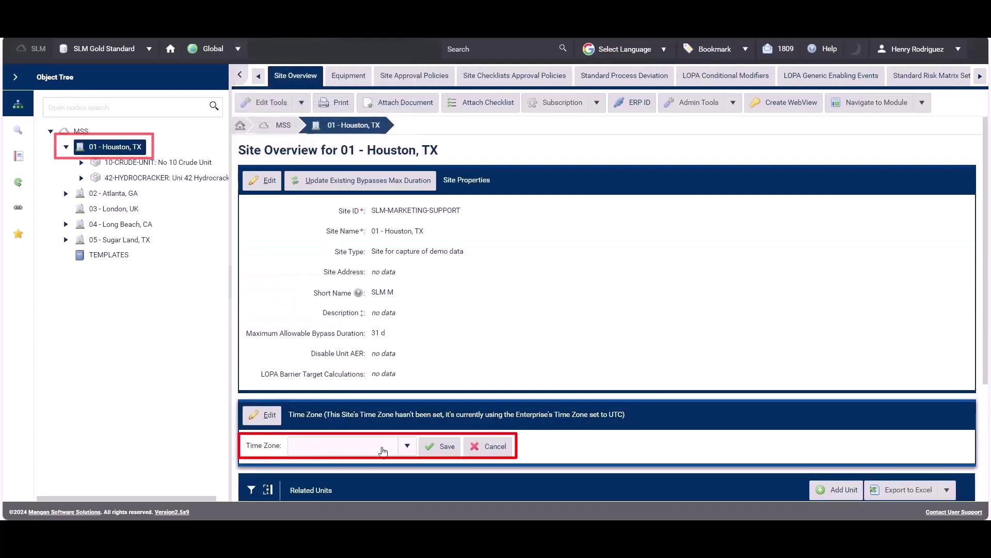
{"action": "left_click", "coordinate": [383, 452]}
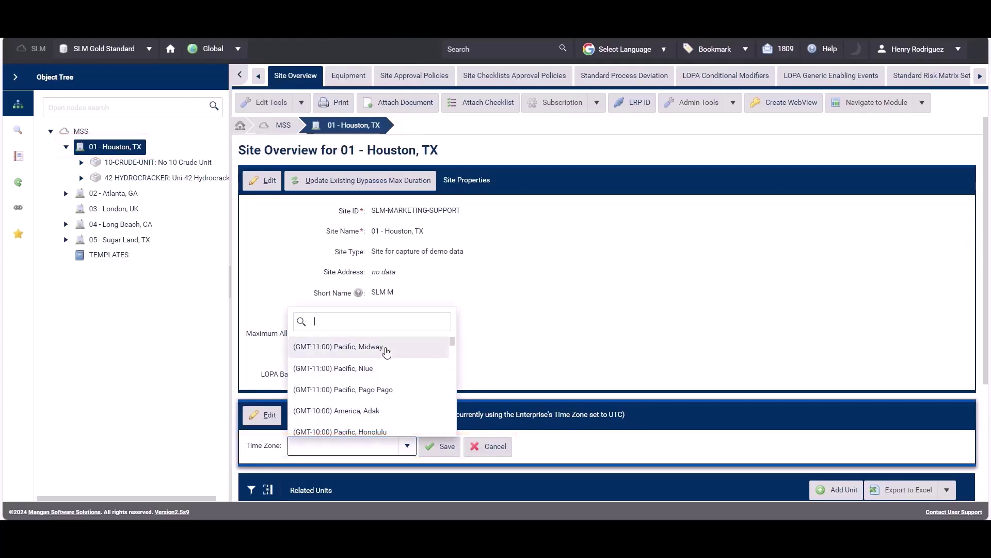
{"action": "left_click", "coordinate": [385, 347]}
{"action": "left_click", "coordinate": [450, 449]}
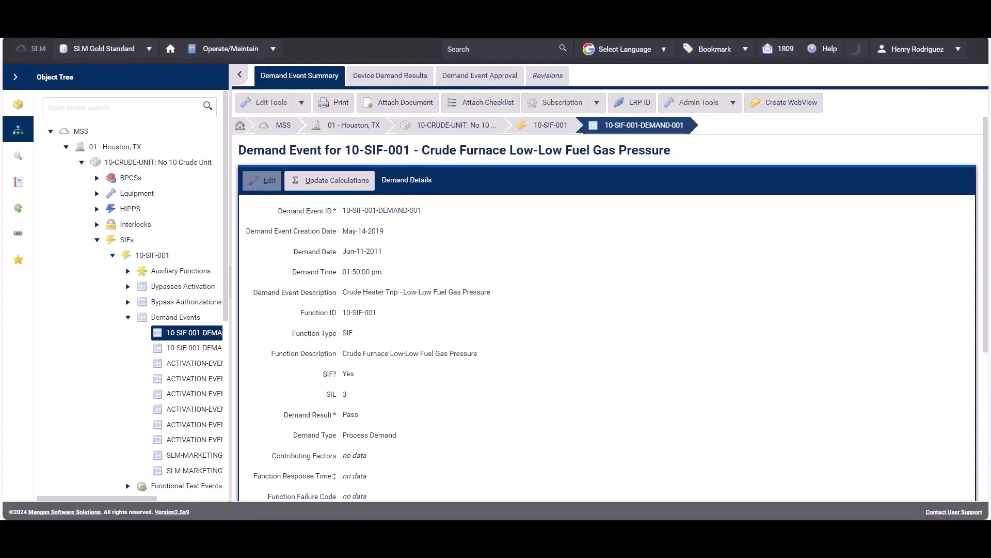
{"action": "left_click", "coordinate": [312, 82]}
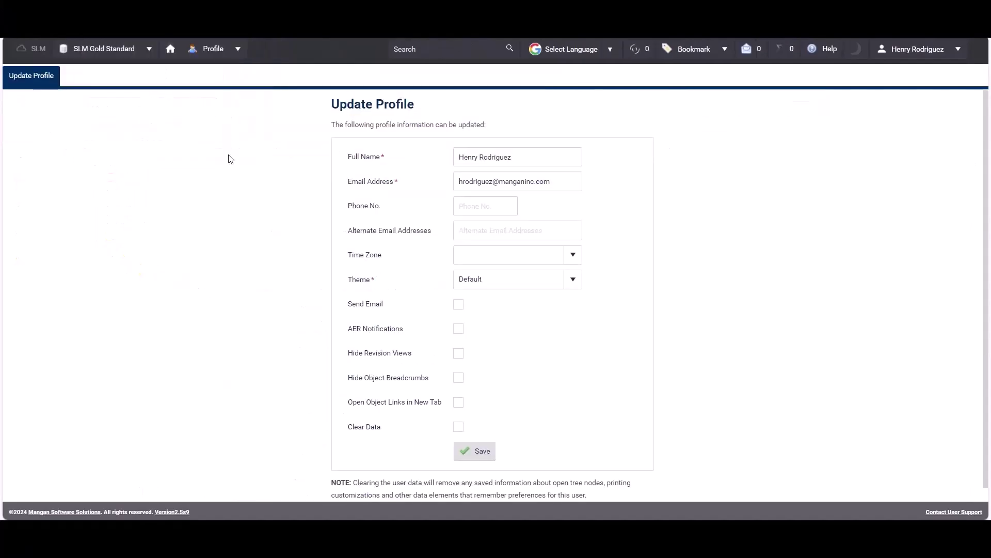
Search the profile time zones for Chicago, select (GMT-06:00) America, Chicago, and save.
{"action": "left_click", "coordinate": [511, 261]}
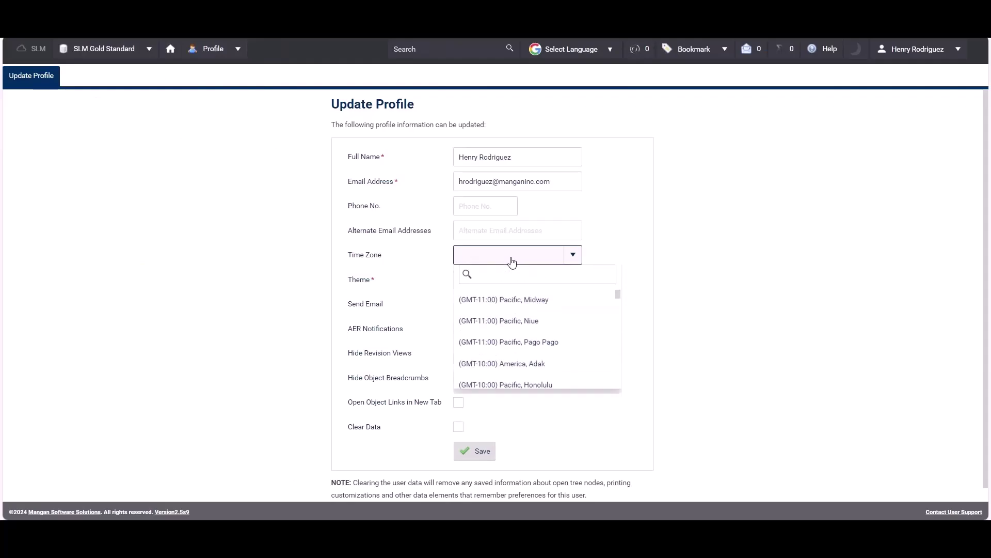
{"action": "type", "text": "amri"}
{"action": "type", "text": "eri"}
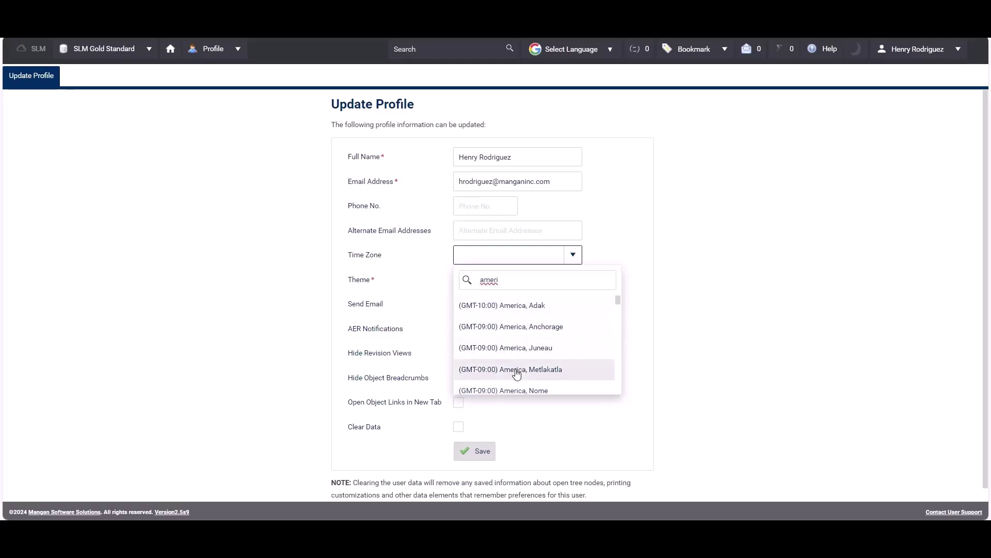
{"action": "scroll", "coordinate": [517, 373], "scroll_direction": "down", "scroll_amount": 1}
{"action": "scroll", "coordinate": [516, 373], "scroll_direction": "down", "scroll_amount": 1}
{"action": "key", "text": "BackSpace"}
{"action": "key", "text": "BackSpace"}
{"action": "key", "text": "BackSpace"}
{"action": "key", "text": "BackSpace"}
{"action": "type", "text": "chica"}
{"action": "left_click", "coordinate": [545, 305]}
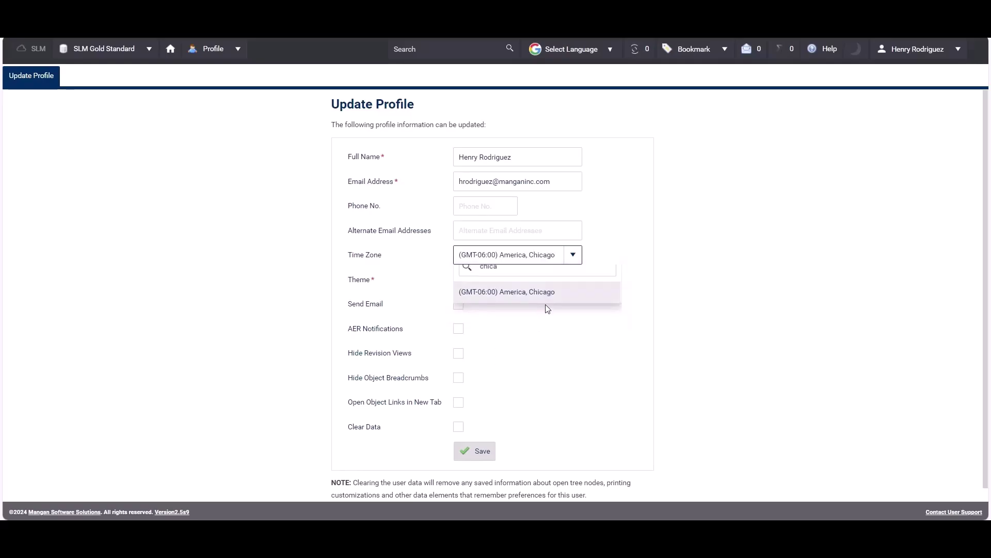
{"action": "left_click", "coordinate": [476, 452]}
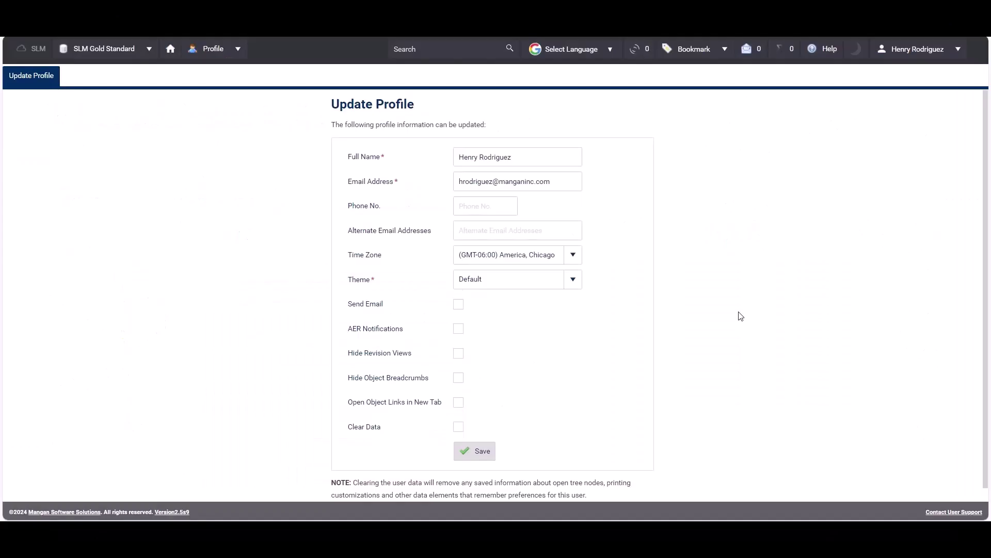
Set the profile Theme to Dark and save it.
{"action": "left_click", "coordinate": [571, 284]}
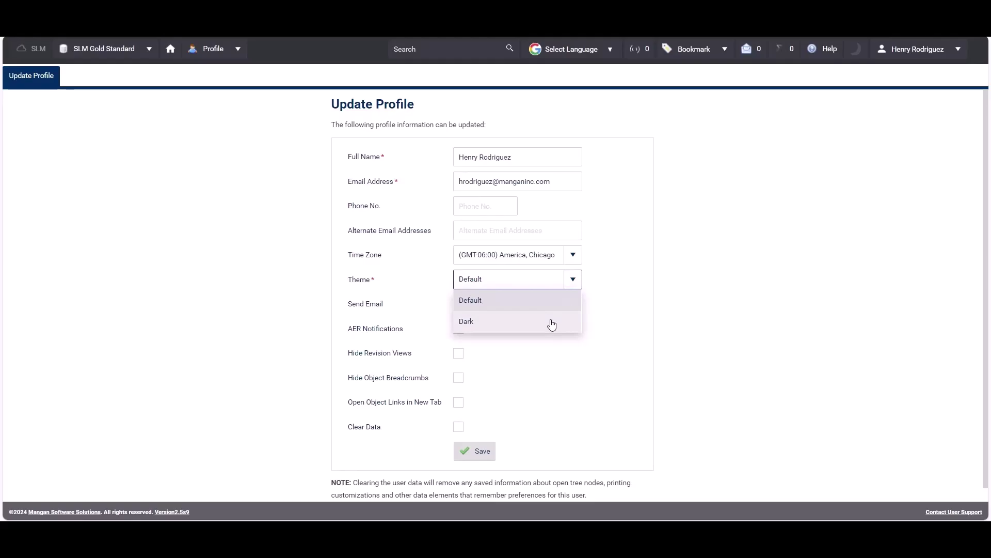
{"action": "left_click", "coordinate": [550, 325]}
{"action": "left_click", "coordinate": [486, 452]}
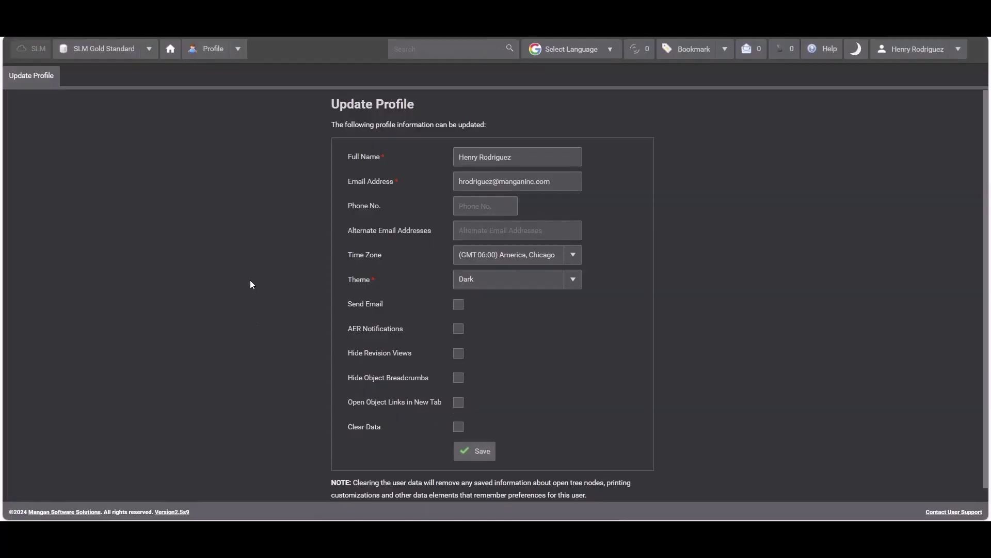
{"action": "left_click", "coordinate": [238, 49]}
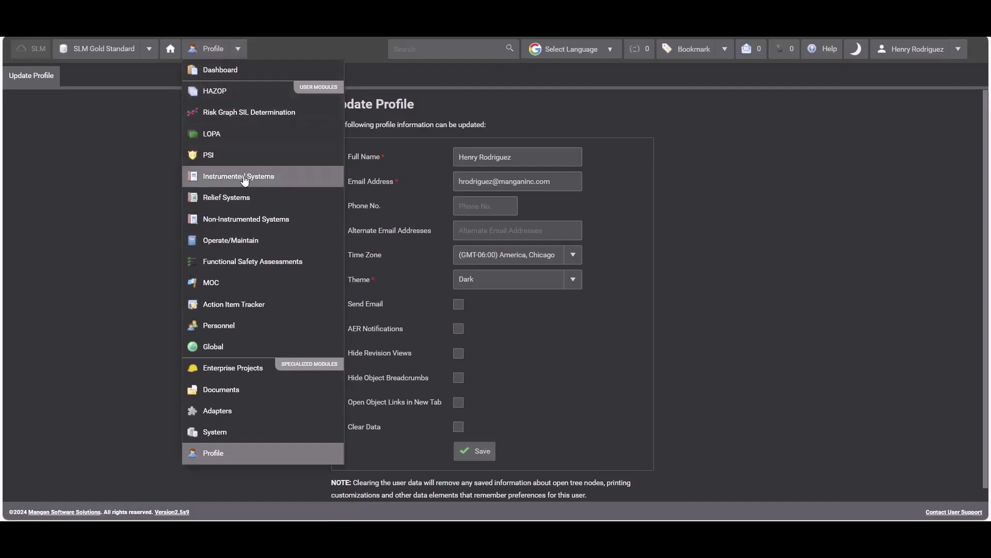
Switch to the Instrumented Systems module and toggle the interface back to the light theme.
{"action": "left_click", "coordinate": [245, 178]}
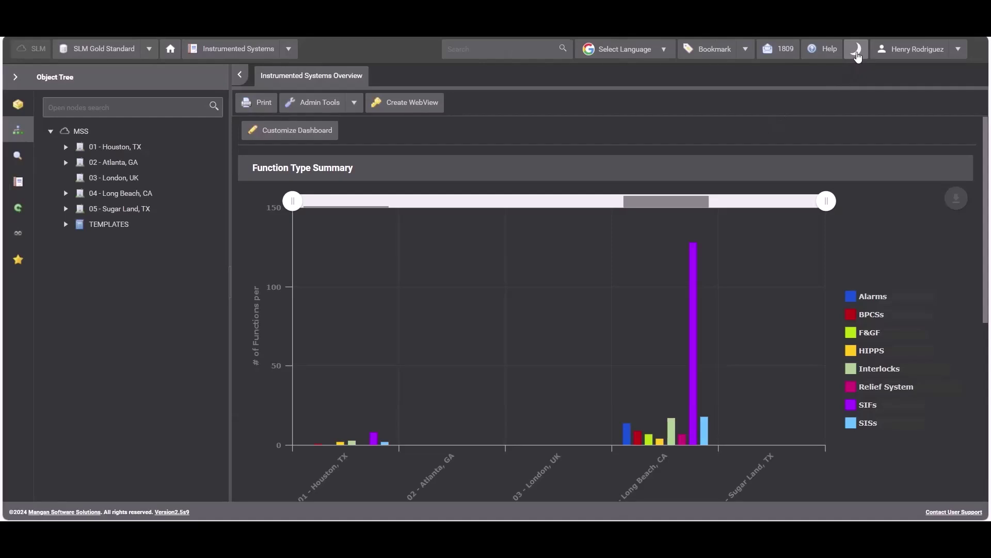
{"action": "left_click", "coordinate": [856, 50]}
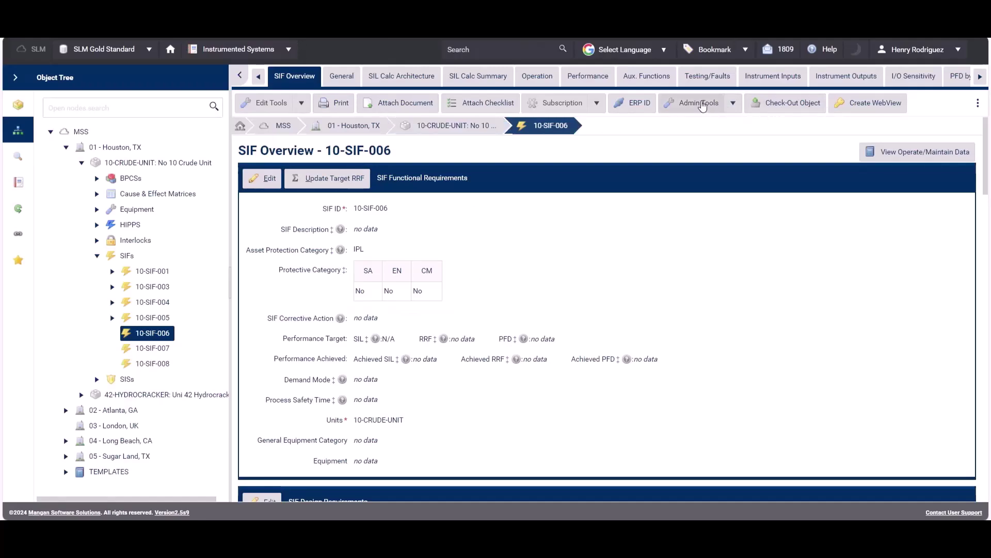
Queue a Download Data Set export for 10-SIF-006 and review the Export Adapter Tasks list.
{"action": "left_click", "coordinate": [699, 103]}
{"action": "left_click", "coordinate": [707, 167]}
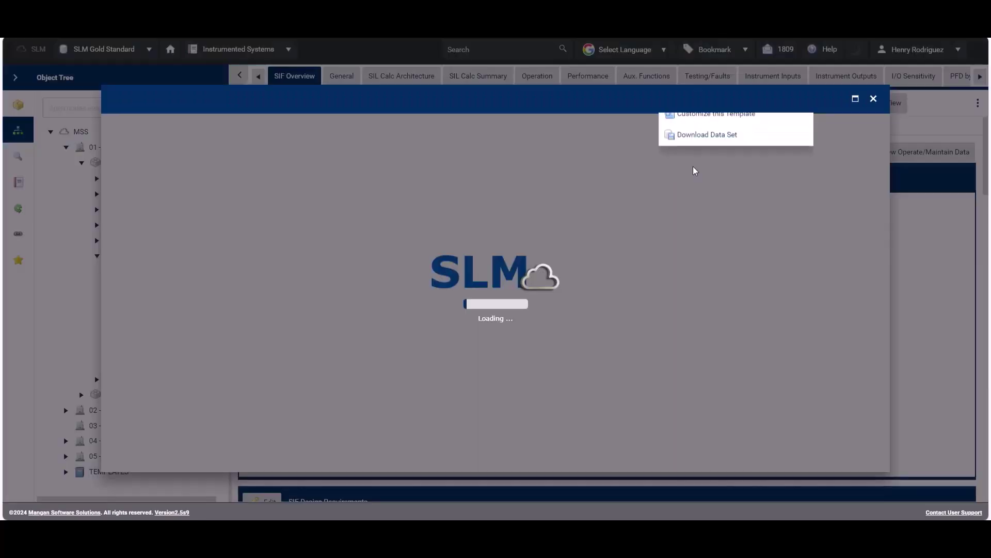
{"action": "left_click", "coordinate": [155, 152]}
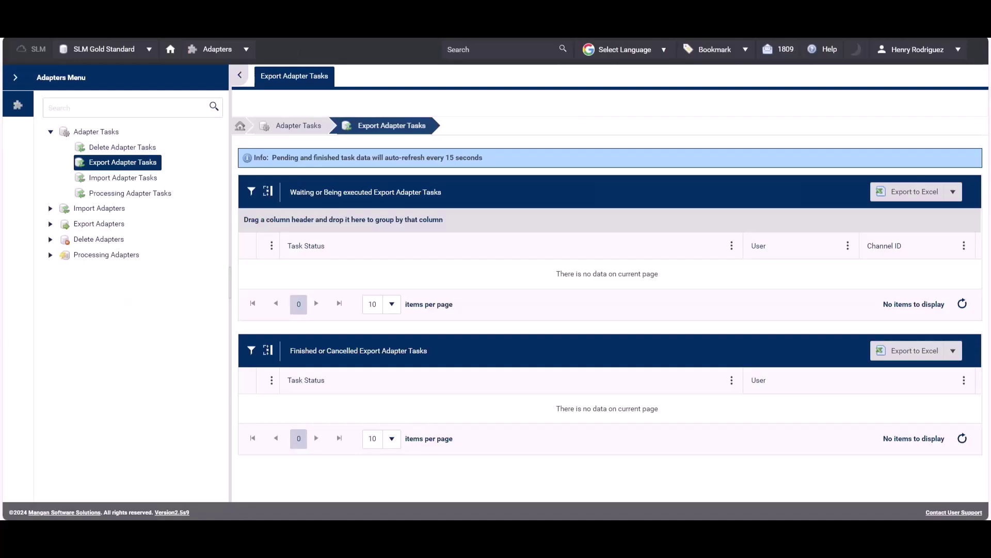
{"action": "left_click", "coordinate": [291, 77]}
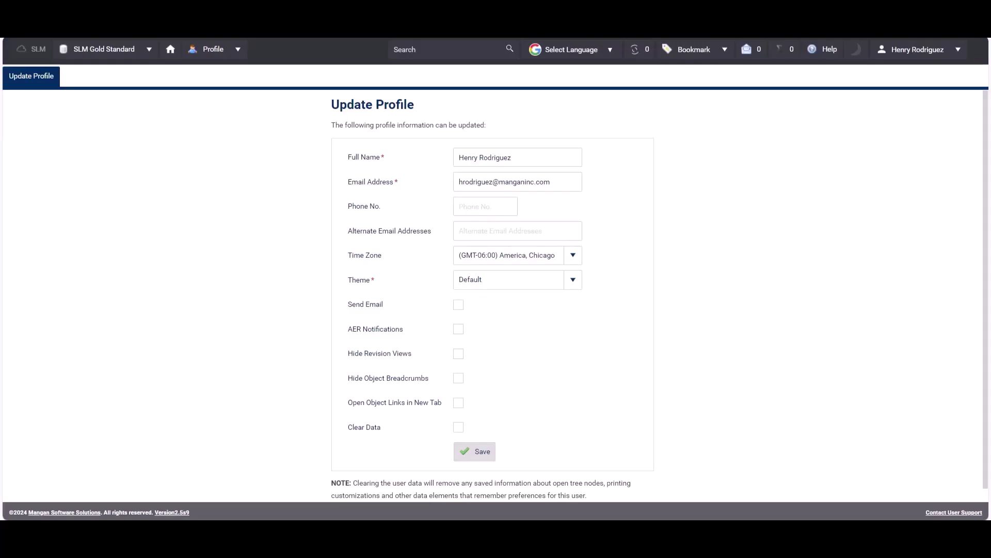
Enable Send Email in the profile, save, and reopen Download Data Set for 10-SIF-006.
{"action": "left_click", "coordinate": [457, 306]}
{"action": "left_click", "coordinate": [485, 455]}
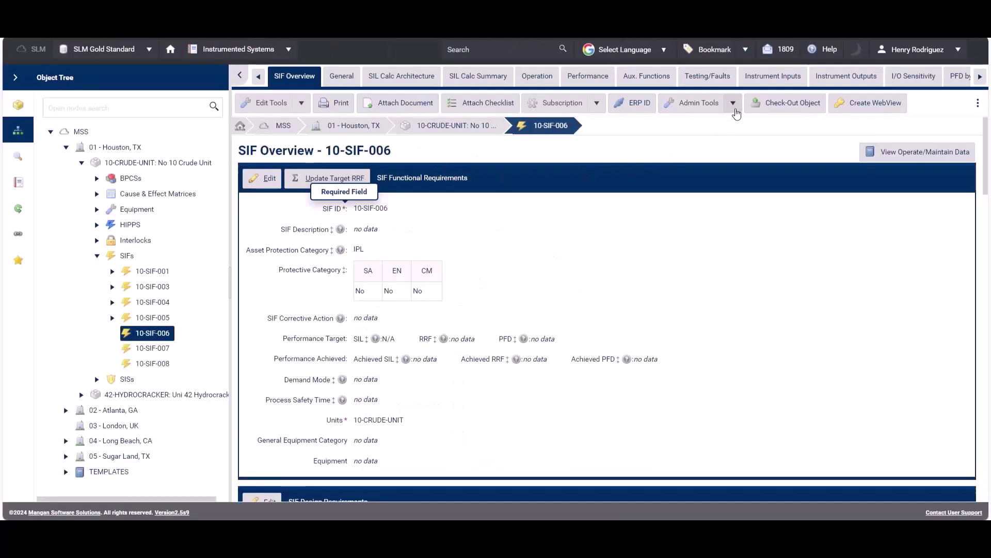
{"action": "left_click", "coordinate": [732, 103]}
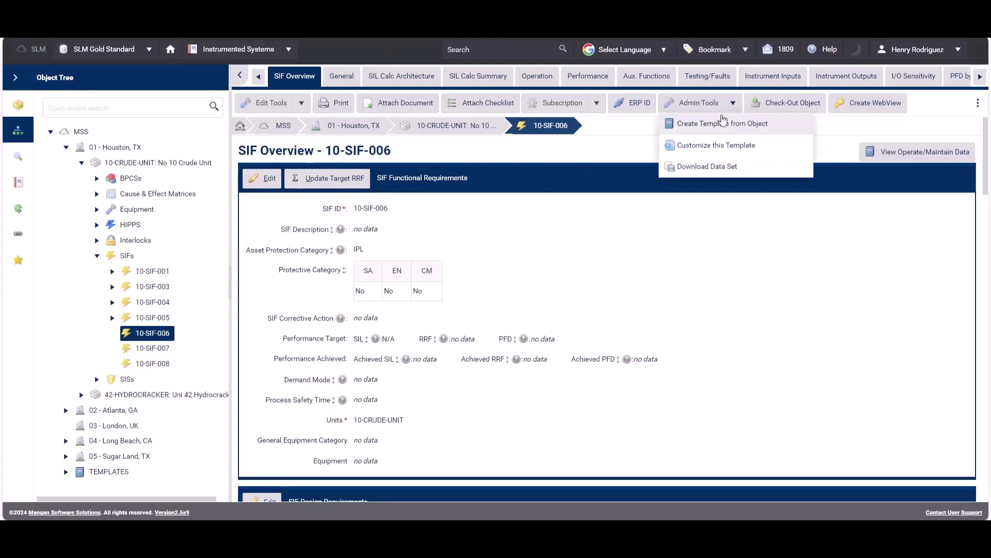
{"action": "left_click", "coordinate": [706, 167]}
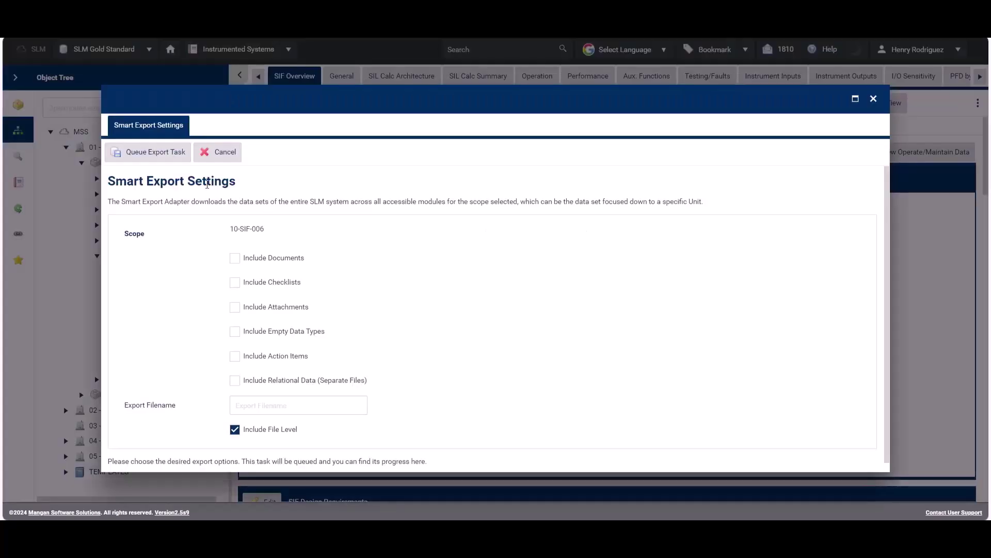
Queue the 10-SIF-006 Smart Export and open its notification email in Outlook.
{"action": "left_click", "coordinate": [177, 160]}
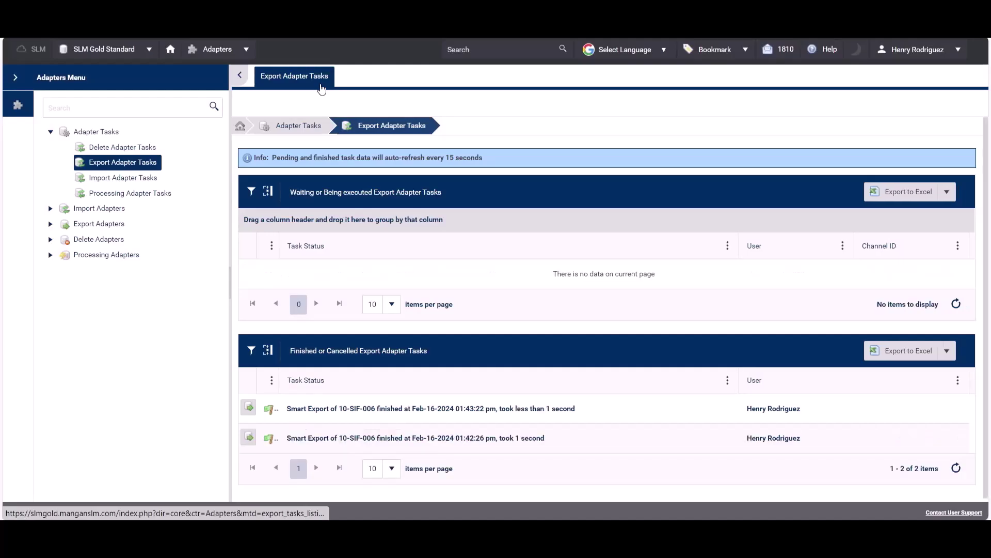
{"action": "key", "text": "ctrl+Tab"}
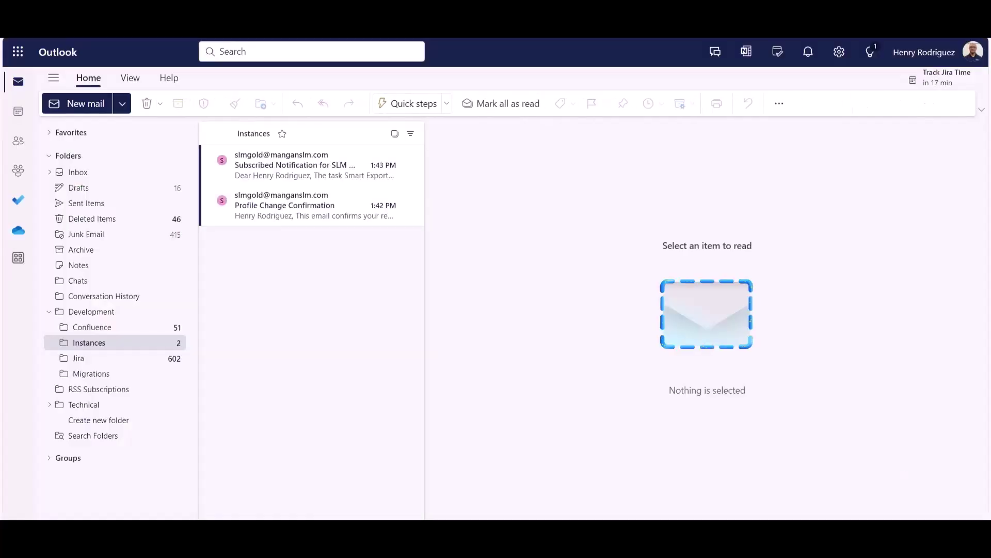
{"action": "left_click", "coordinate": [325, 173]}
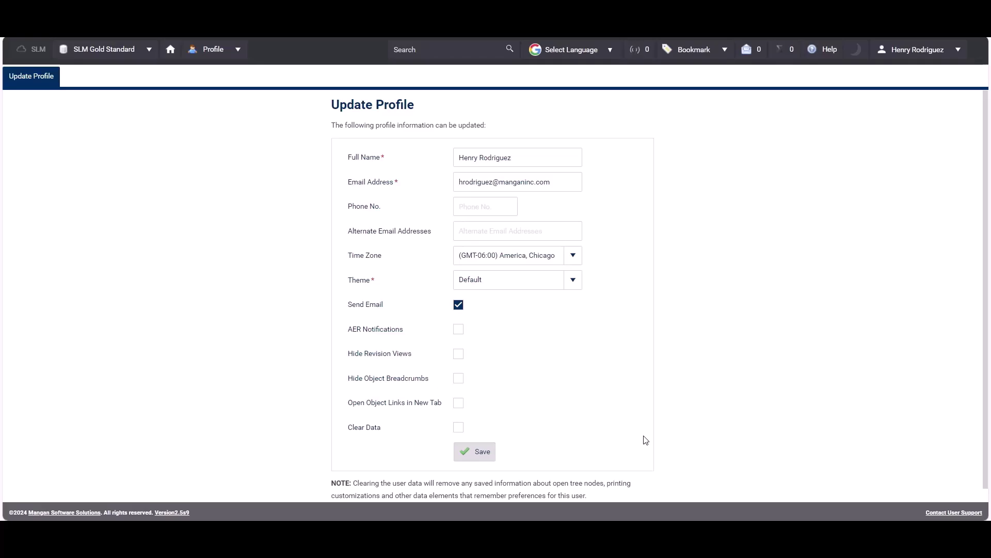
Enable AER Notifications, save the profile, and go to the Operate/Maintain overview.
{"action": "left_click", "coordinate": [459, 329]}
{"action": "left_click", "coordinate": [481, 446]}
{"action": "left_click", "coordinate": [236, 49]}
{"action": "left_click", "coordinate": [229, 240]}
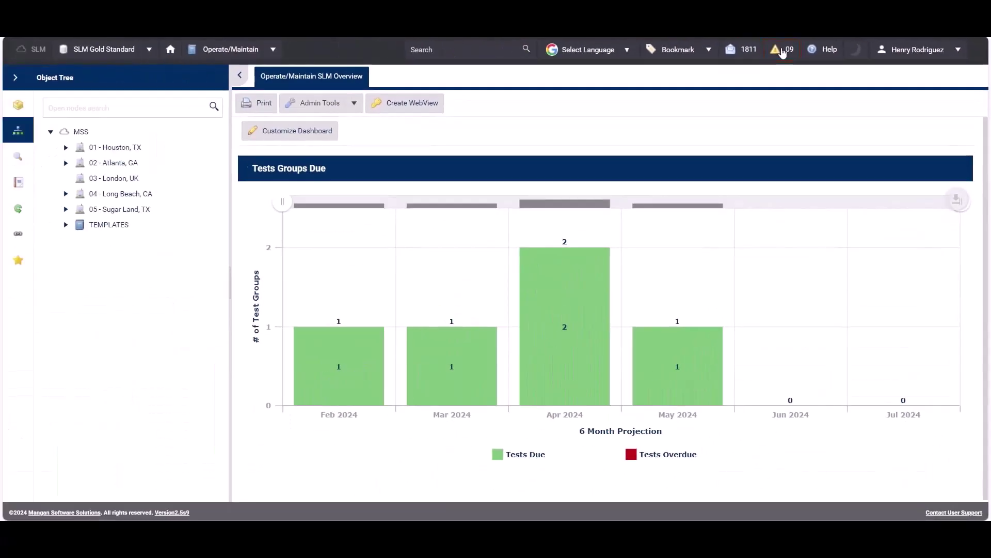
Review MSS's outstanding Automated Event Records, then return to Update Profile.
{"action": "left_click", "coordinate": [782, 51]}
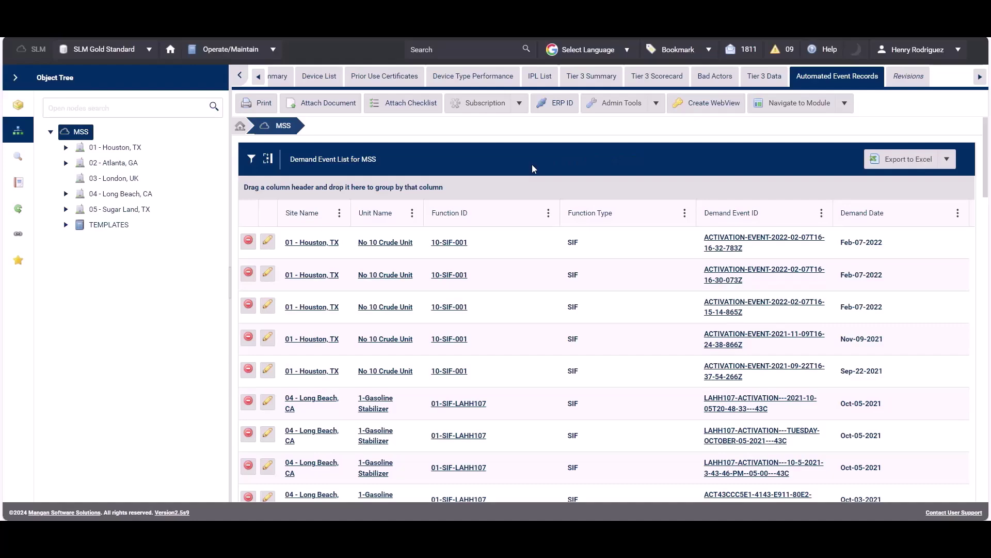
{"action": "scroll", "coordinate": [537, 225], "scroll_direction": "down", "scroll_amount": 3}
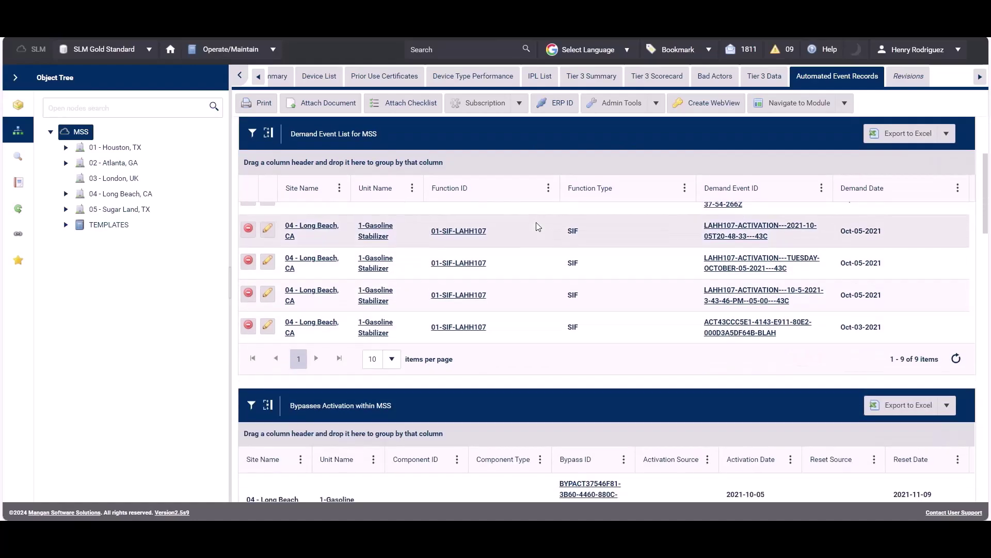
{"action": "scroll", "coordinate": [537, 226], "scroll_direction": "down", "scroll_amount": 5}
{"action": "scroll", "coordinate": [537, 226], "scroll_direction": "down", "scroll_amount": 5}
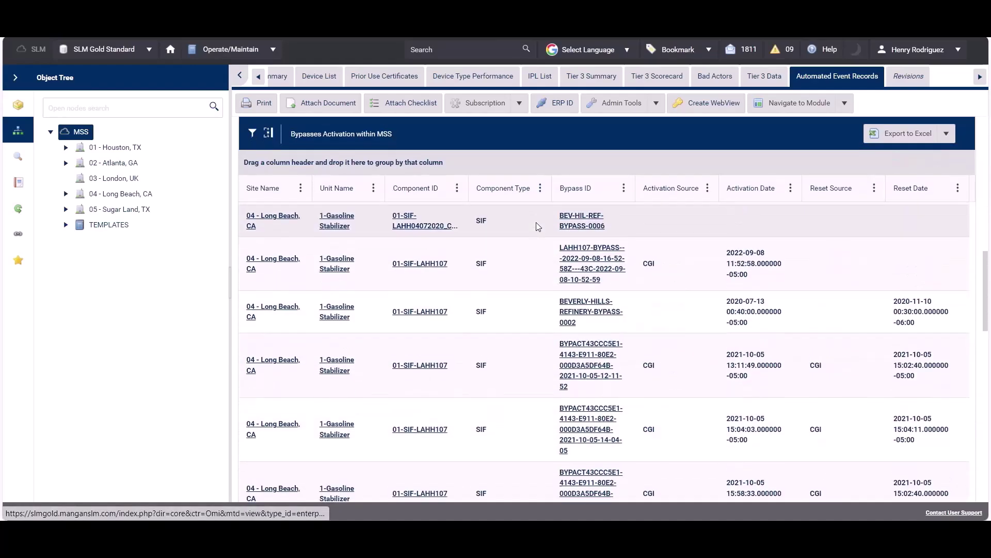
{"action": "scroll", "coordinate": [536, 222], "scroll_direction": "down", "scroll_amount": 3}
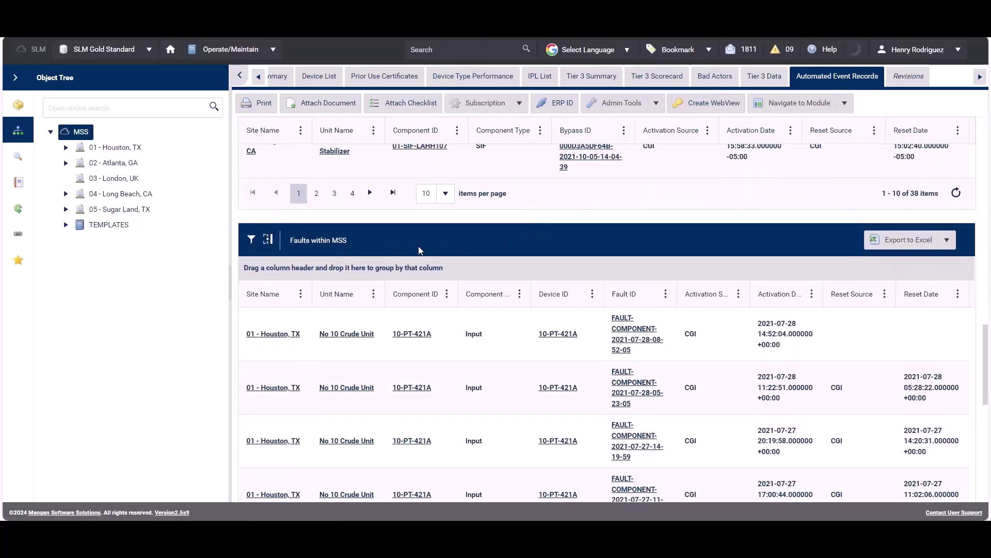
{"action": "left_click", "coordinate": [889, 52]}
{"action": "left_click", "coordinate": [886, 72]}
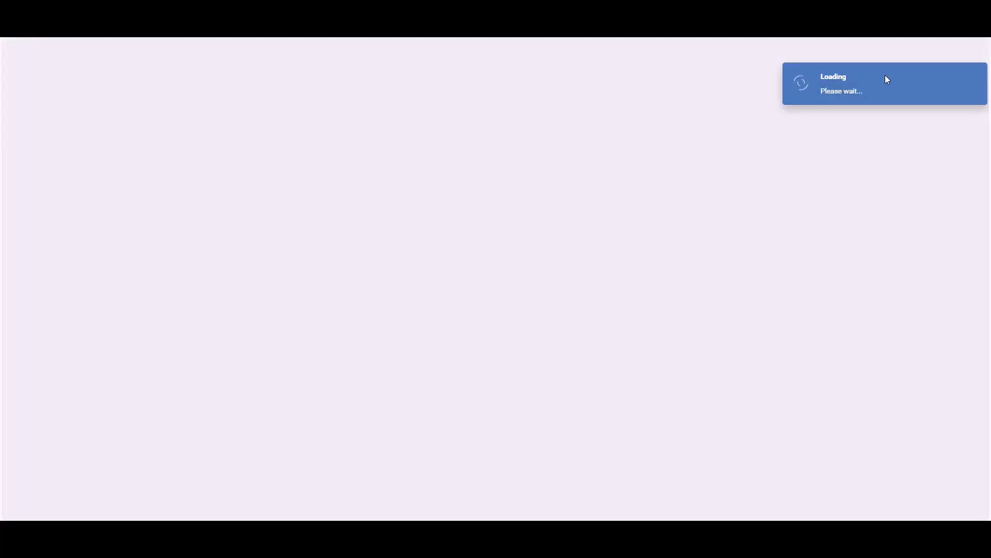
Disable AER Notifications, save the profile, and go to the Operate/Maintain overview.
{"action": "left_click", "coordinate": [459, 328]}
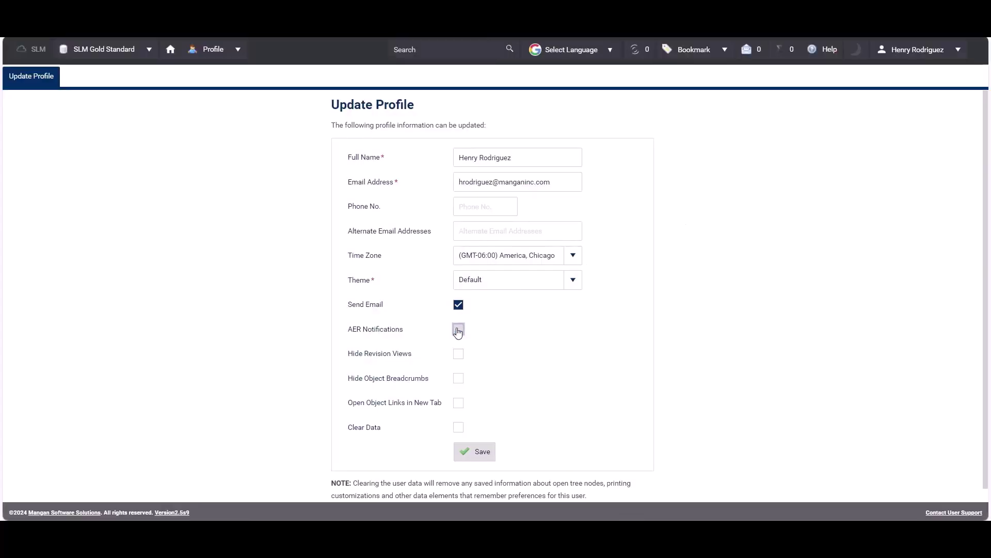
{"action": "left_click", "coordinate": [476, 453]}
{"action": "left_click", "coordinate": [238, 49]}
{"action": "left_click", "coordinate": [243, 240]}
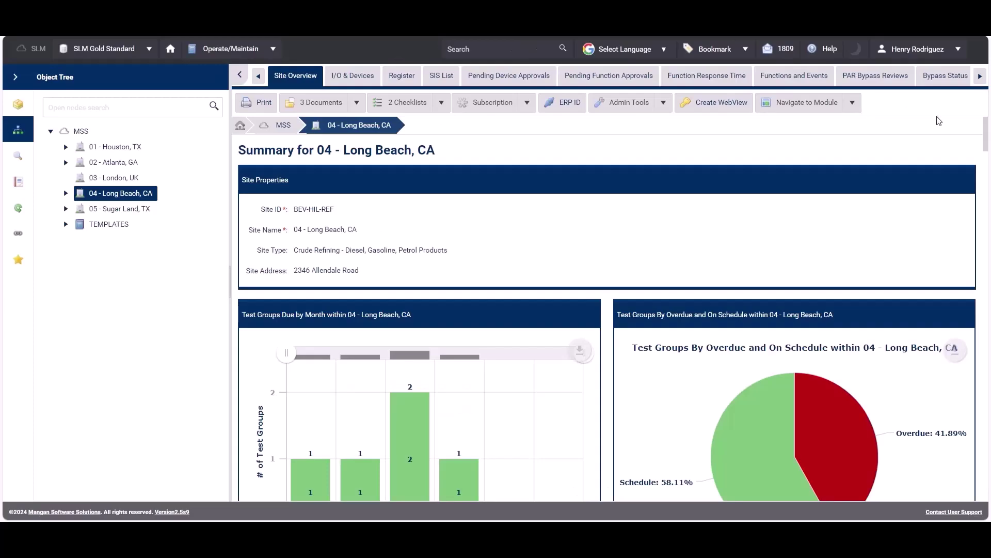
Look over the Long Beach site's later views, including Revisions, and its breadcrumbs.
{"action": "left_click", "coordinate": [983, 83]}
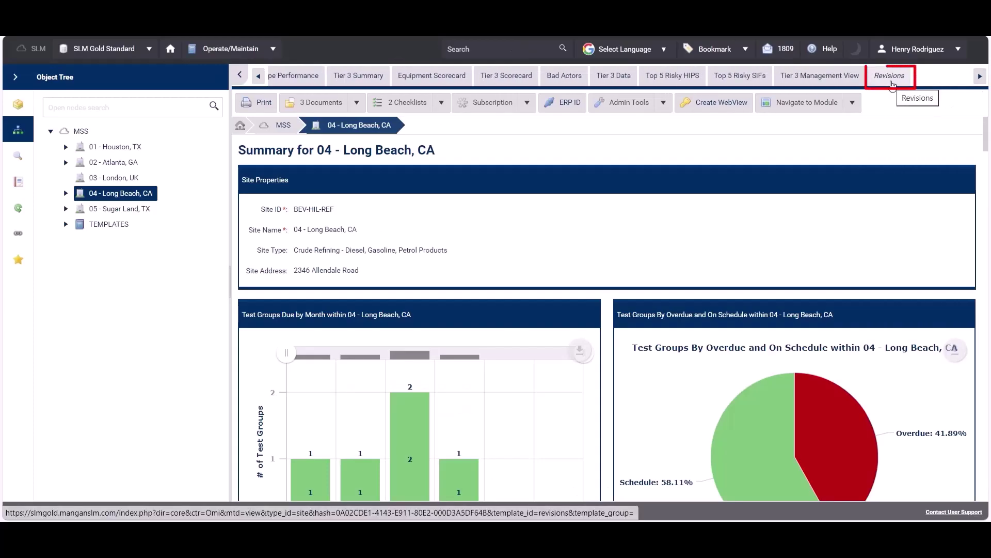
{"action": "left_click", "coordinate": [889, 76]}
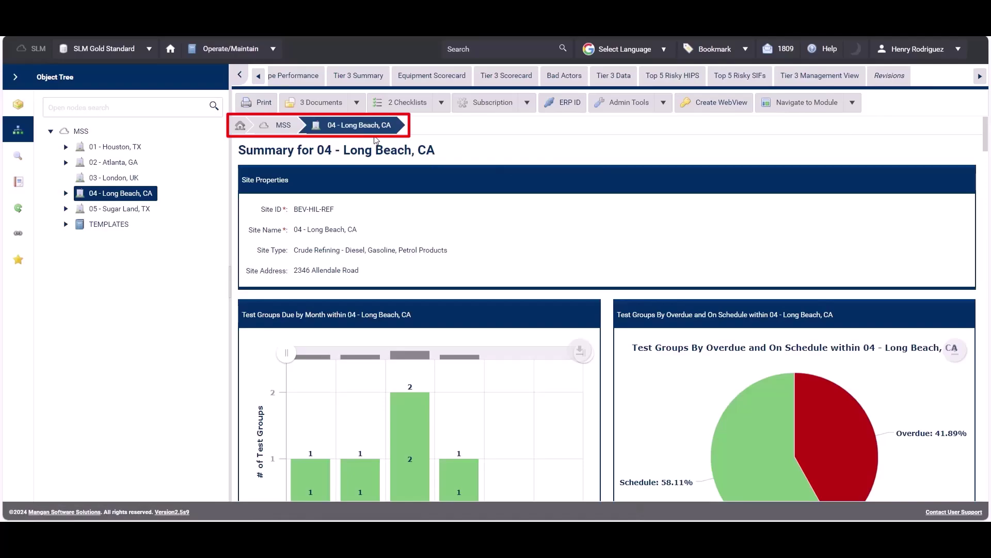
{"action": "scroll", "coordinate": [444, 239], "scroll_direction": "down", "scroll_amount": 9}
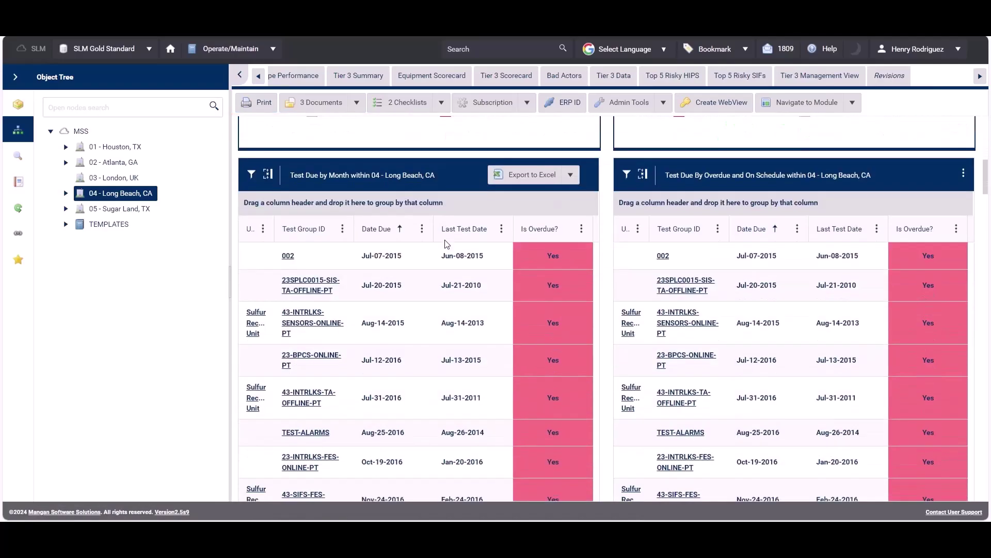
{"action": "left_click", "coordinate": [307, 290]}
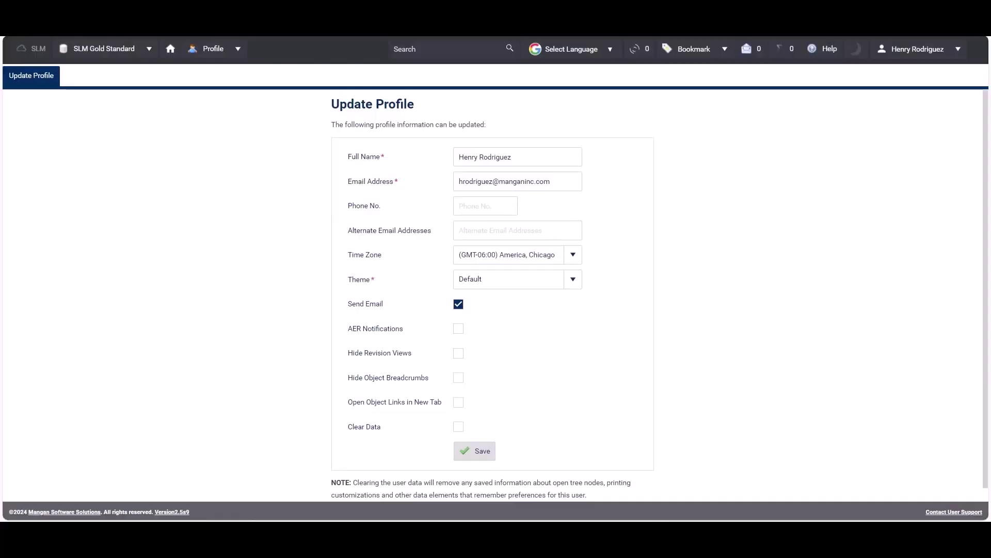
Check Hide Revision Views, Hide Object Breadcrumbs and Open Object Links in New Tab, then save.
{"action": "left_click", "coordinate": [458, 354]}
{"action": "left_click", "coordinate": [462, 381]}
{"action": "left_click", "coordinate": [459, 404]}
{"action": "left_click", "coordinate": [474, 450]}
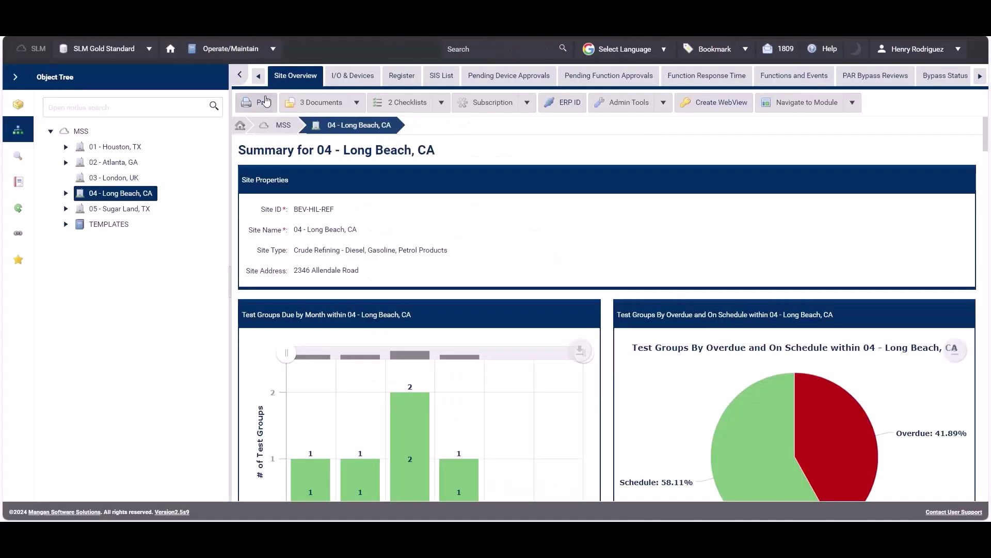
Confirm the 04 - Long Beach, CA site has no Revisions view, then open test group 23SPLC0015-SIS-TA-OFFLINE-PT.
{"action": "left_click", "coordinate": [149, 193]}
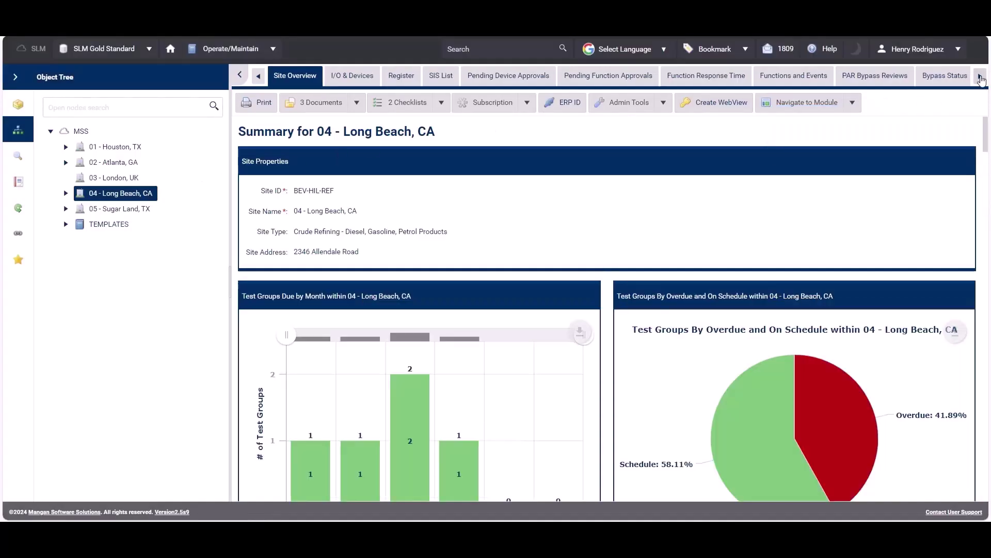
{"action": "left_click", "coordinate": [980, 76]}
{"action": "left_click", "coordinate": [979, 77]}
{"action": "left_click", "coordinate": [980, 77]}
{"action": "left_click", "coordinate": [980, 76]}
{"action": "left_click", "coordinate": [980, 76]}
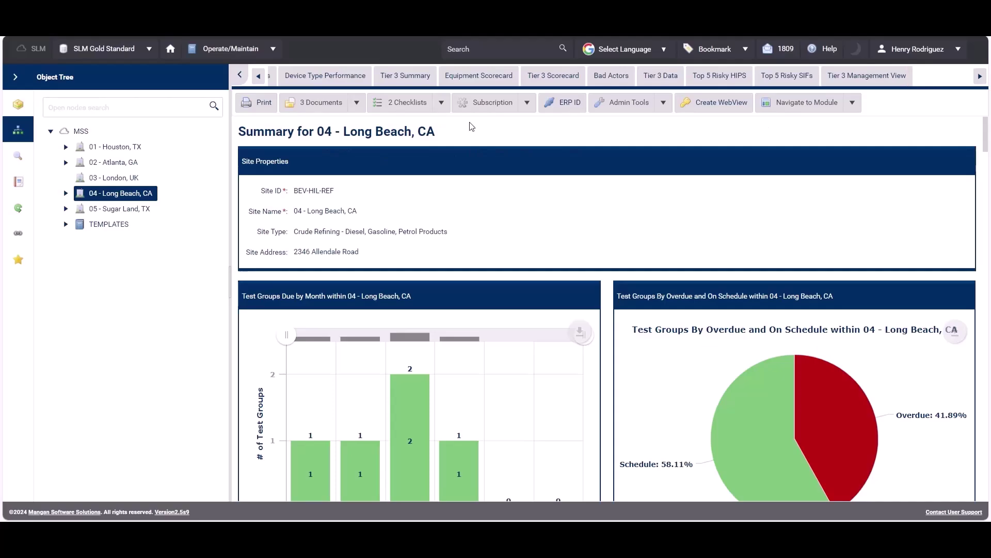
{"action": "scroll", "coordinate": [472, 251], "scroll_direction": "down", "scroll_amount": 8}
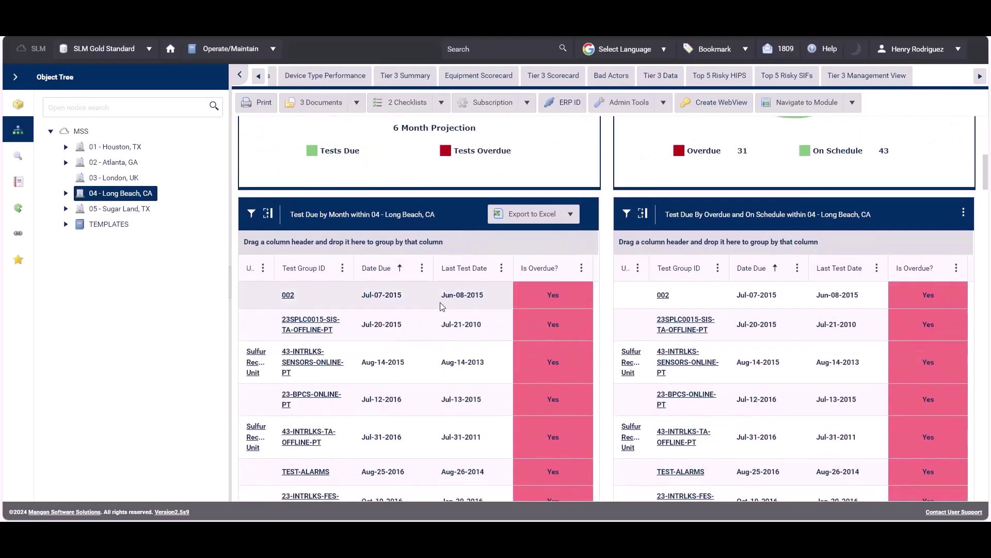
{"action": "left_click", "coordinate": [309, 333]}
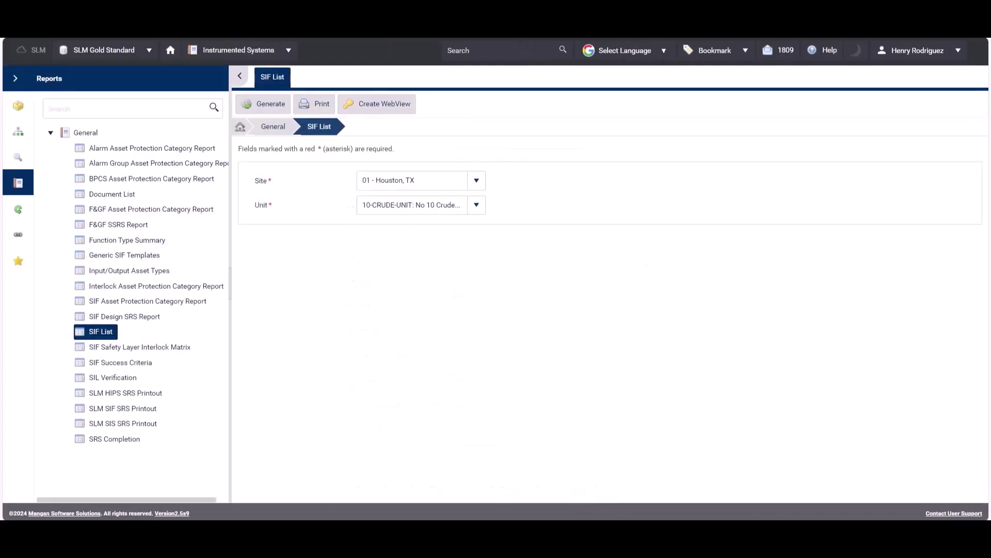
Generate the 10-CRUDE-UNIT SIF List and group it by Process Safety Time.
{"action": "left_click", "coordinate": [270, 104]}
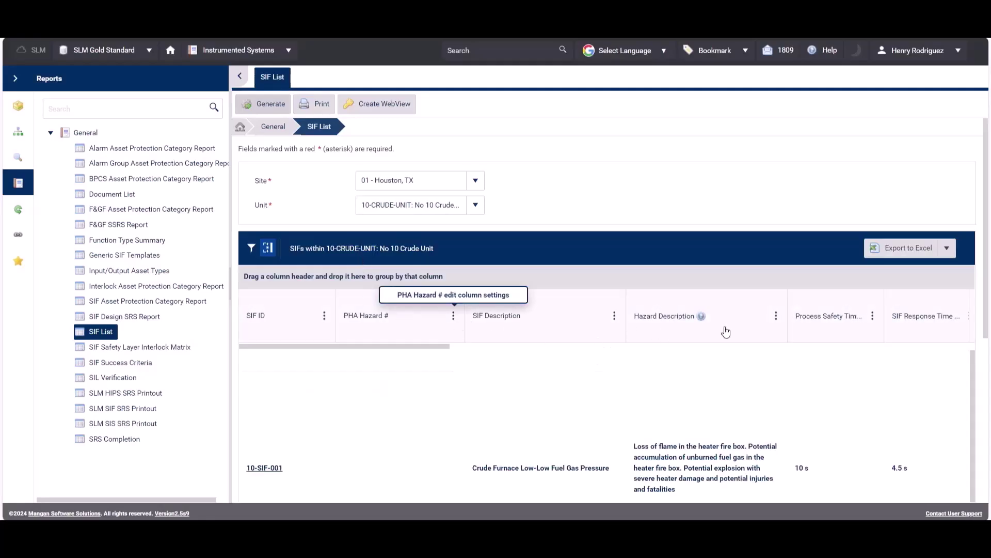
{"action": "left_click_drag", "start_coordinate": [814, 330], "coordinate": [434, 277]}
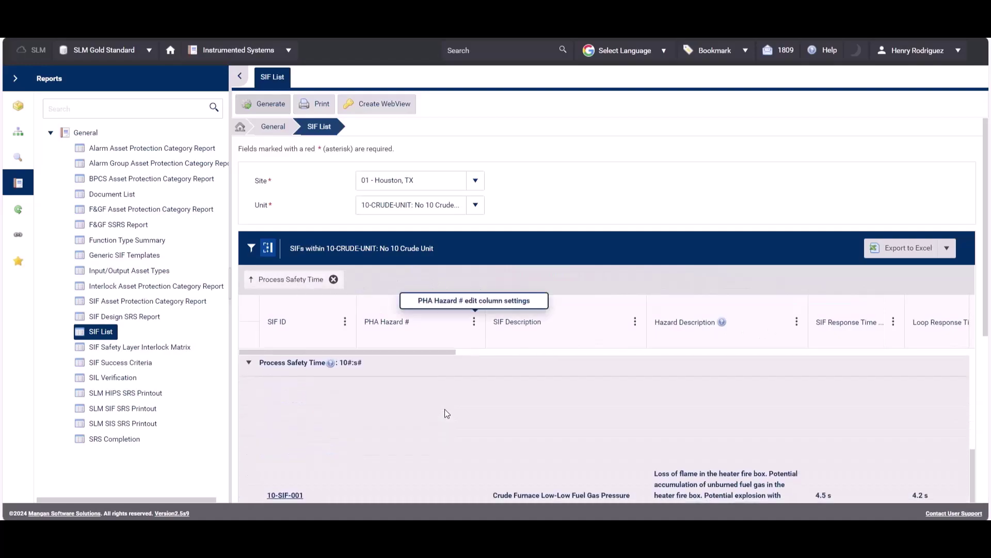
{"action": "left_click", "coordinate": [273, 105]}
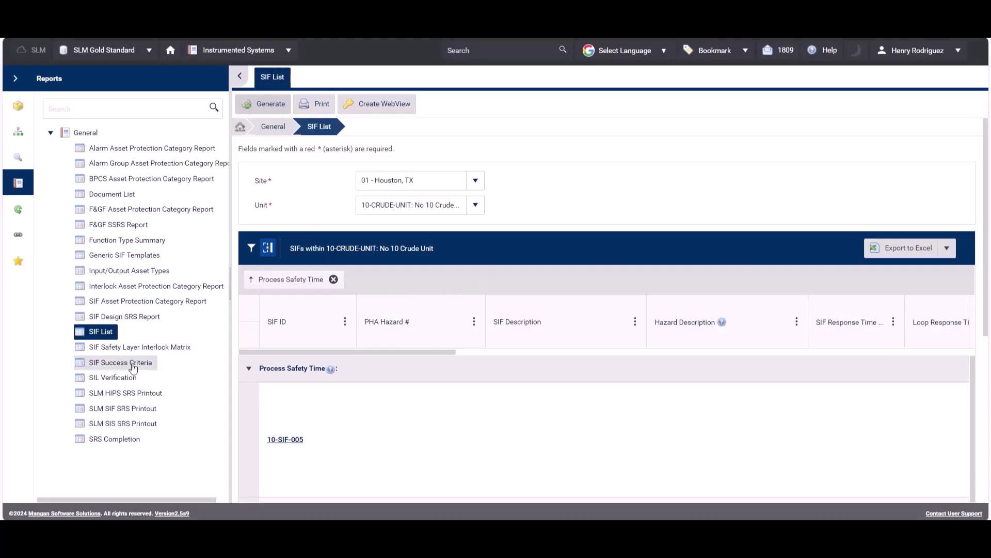
{"action": "left_click", "coordinate": [128, 151]}
{"action": "left_click", "coordinate": [107, 332]}
{"action": "left_click", "coordinate": [253, 104]}
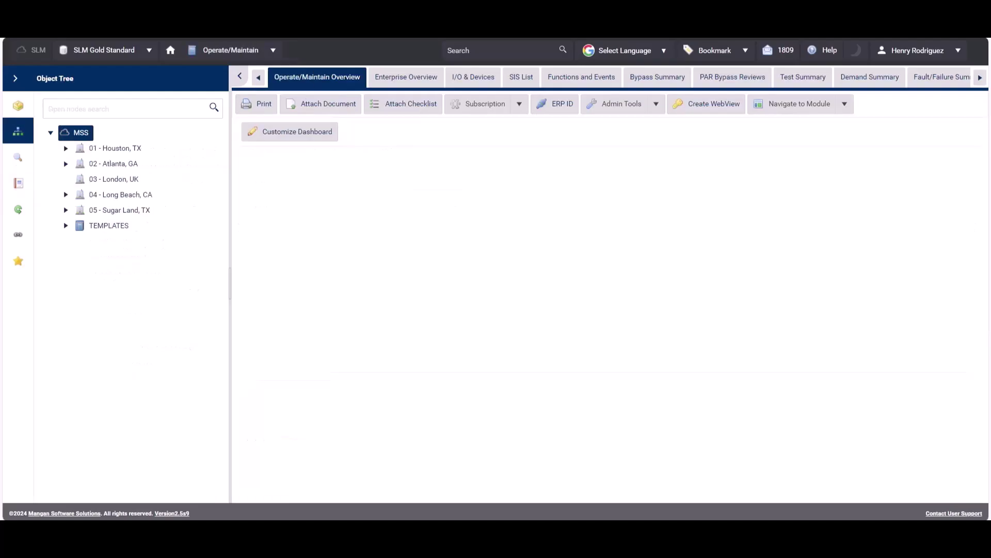
Add Device Event Summary to the MSS dashboard and save the layout.
{"action": "left_click", "coordinate": [323, 140]}
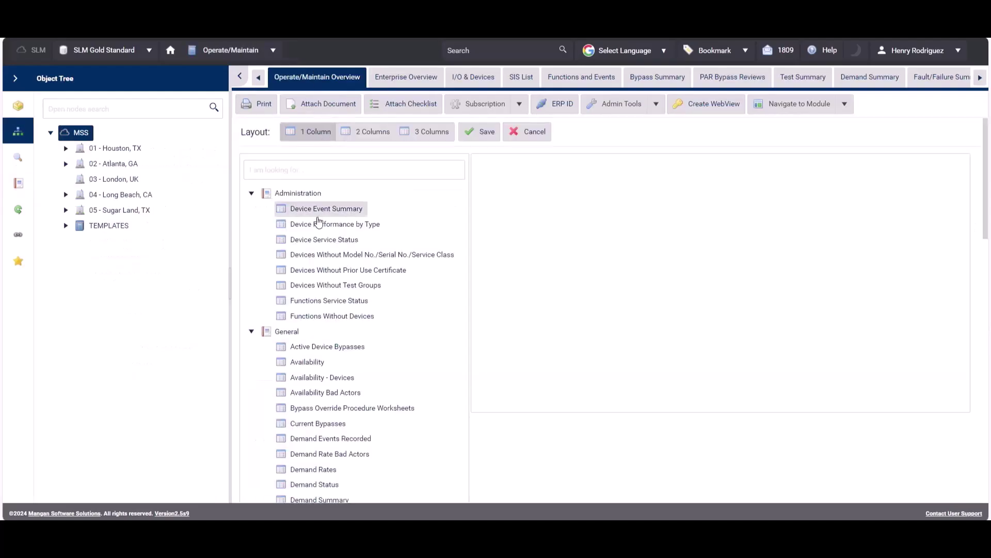
{"action": "left_click_drag", "start_coordinate": [320, 213], "coordinate": [589, 225]}
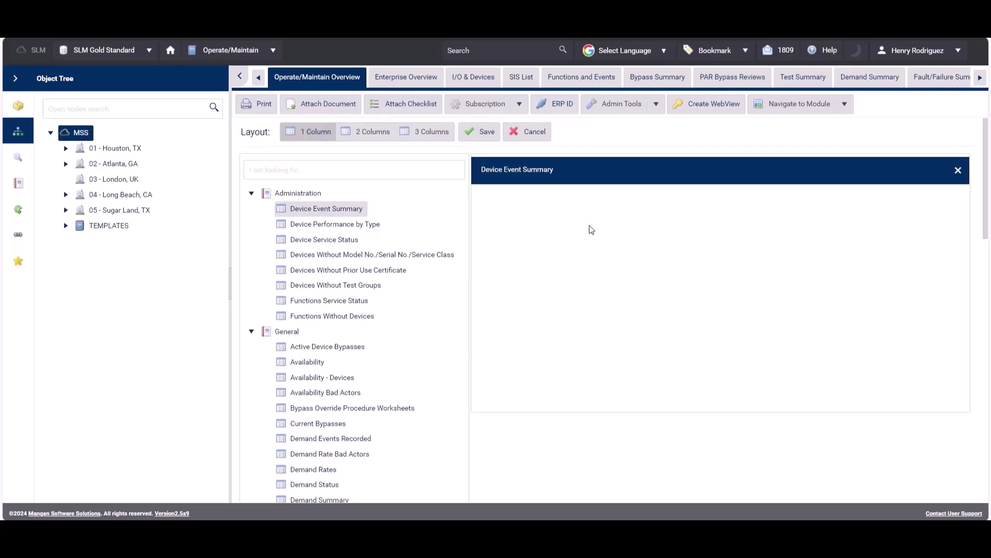
{"action": "left_click", "coordinate": [486, 135]}
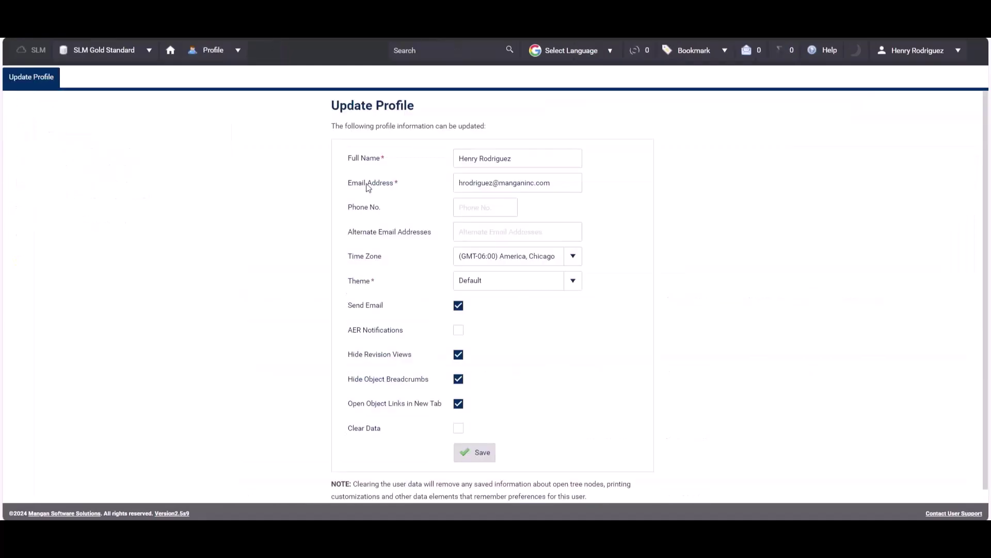
Save the profile with Clear Data checked, then confirm SIF List and MSS dashboard are reset.
{"action": "left_click", "coordinate": [460, 429]}
{"action": "left_click", "coordinate": [476, 451]}
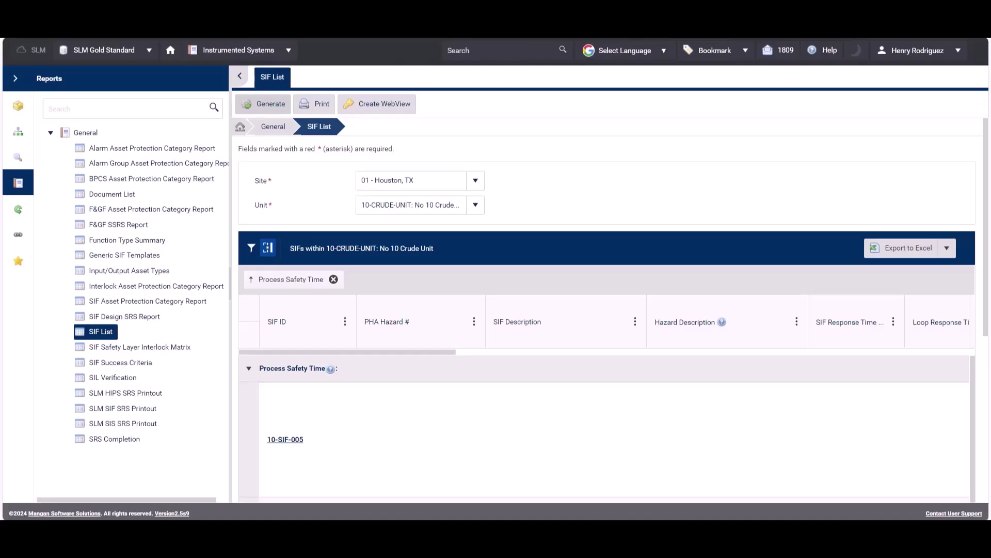
{"action": "left_click", "coordinate": [274, 109]}
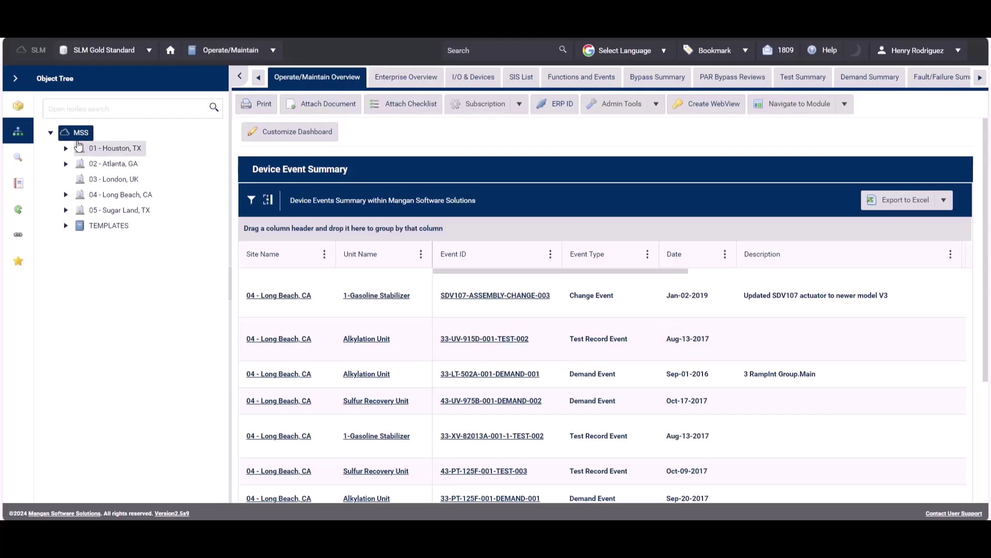
{"action": "left_click", "coordinate": [78, 135]}
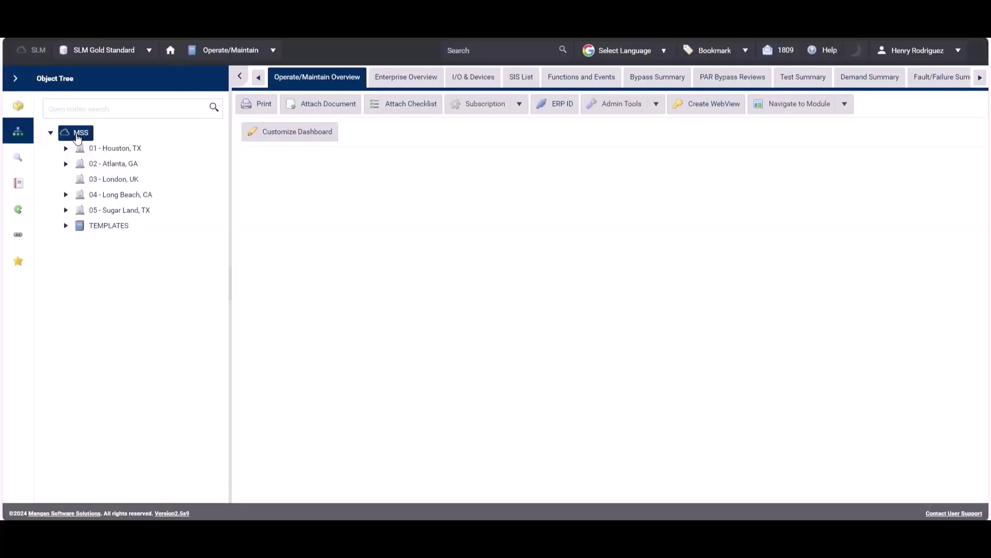